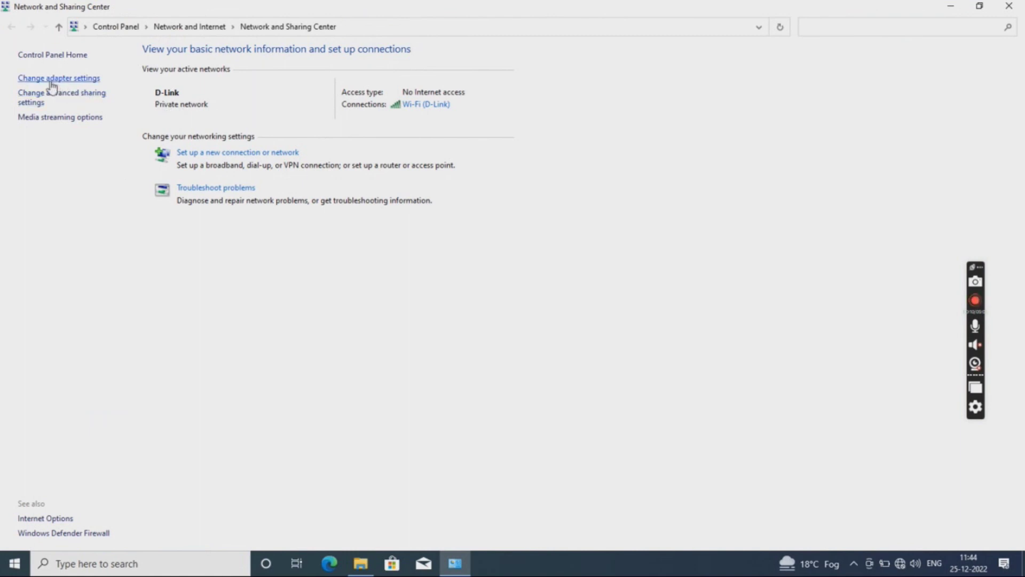
Review the All Networks options in the advanced sharing settings, including password protected sharing, and close the window
click(36, 93)
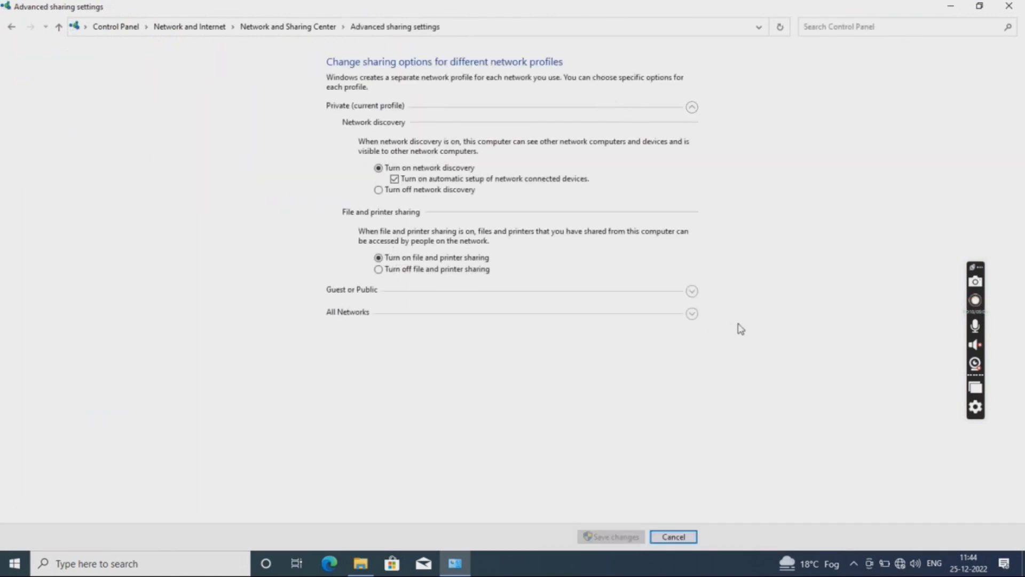
click(692, 314)
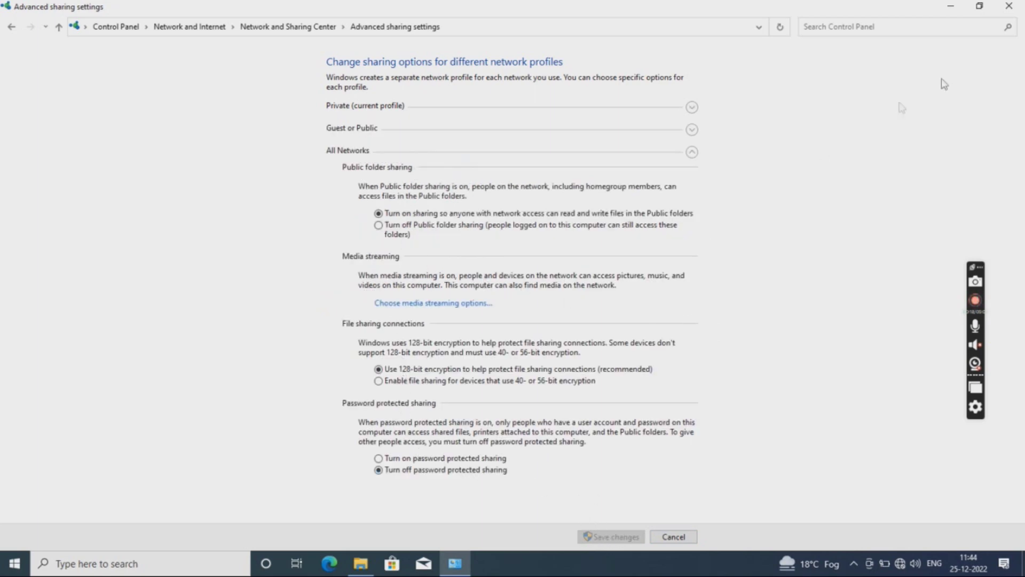
click(1014, 7)
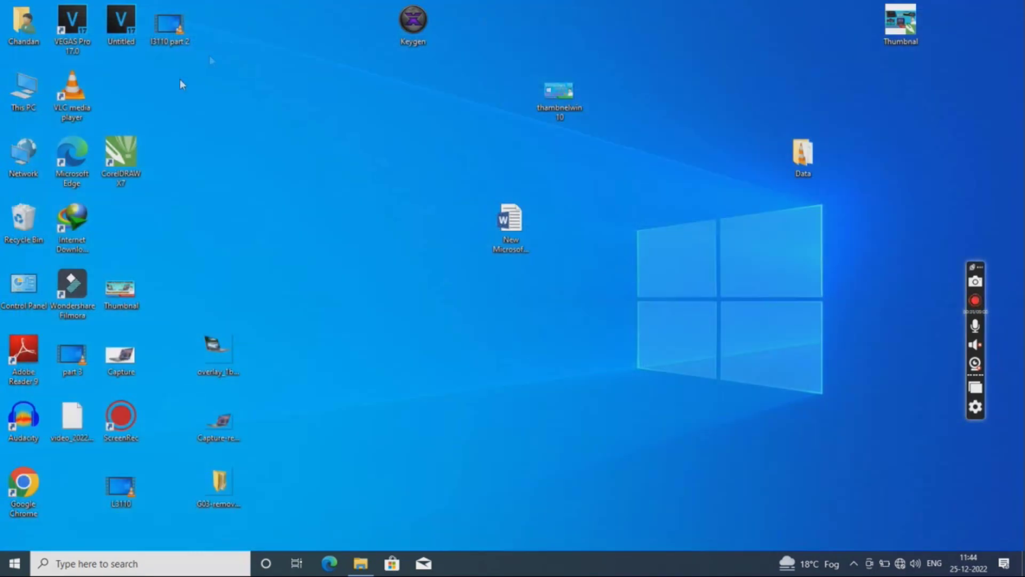
Open the printer properties of the L3110 Series from Devices and Printers in Control Panel
double_click(20, 293)
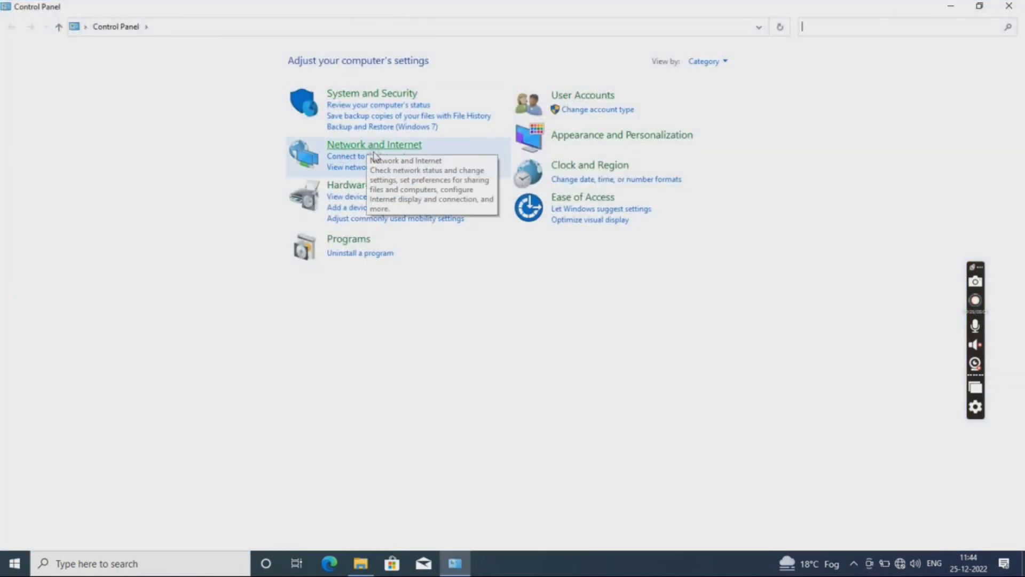
click(347, 185)
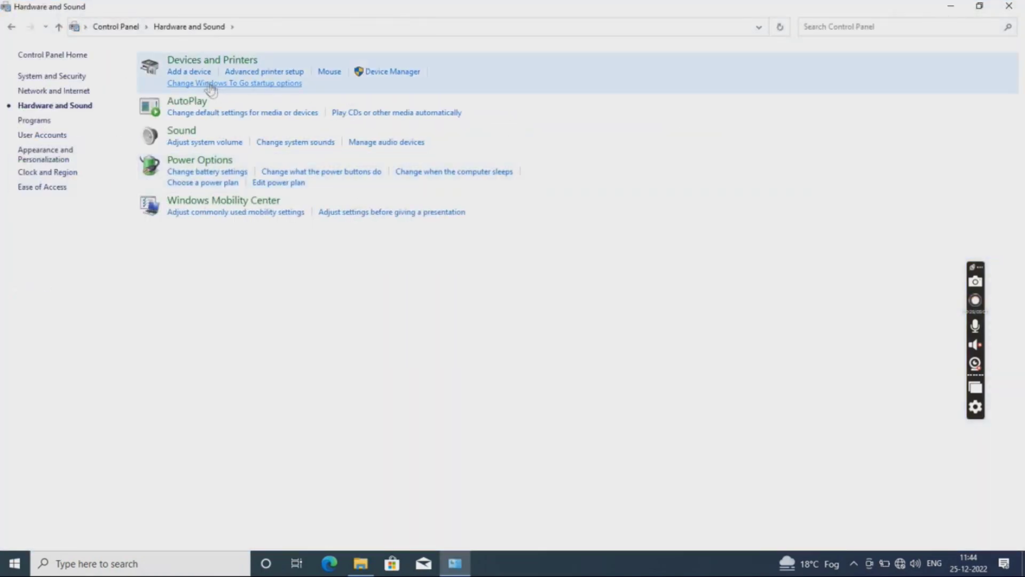
click(197, 60)
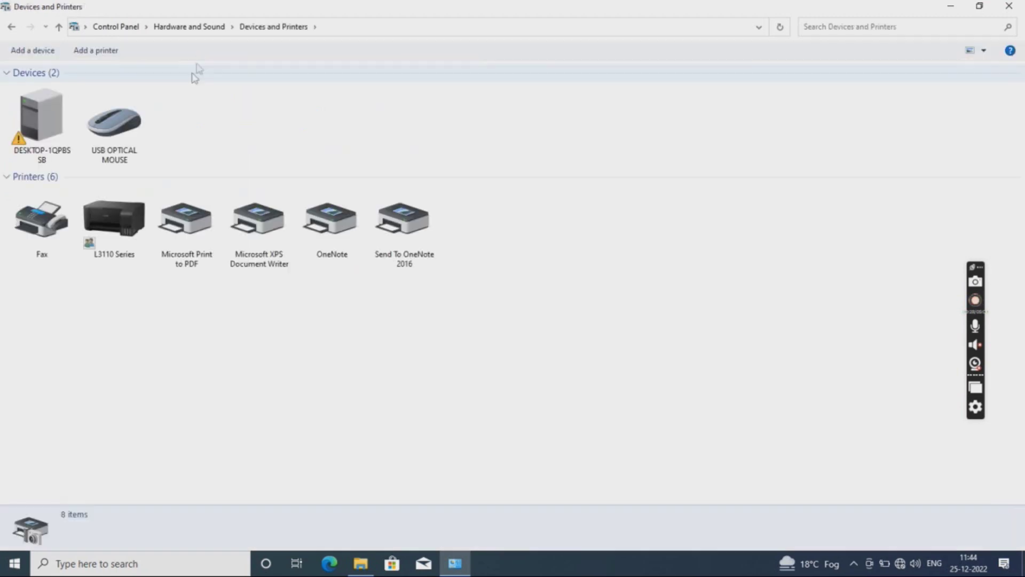
click(120, 215)
right_click(120, 215)
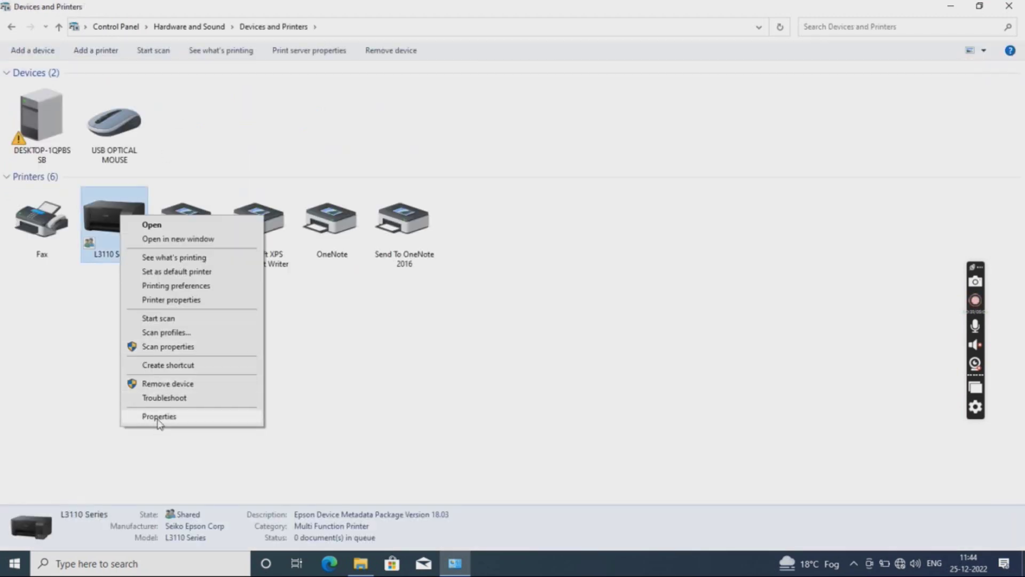
click(177, 300)
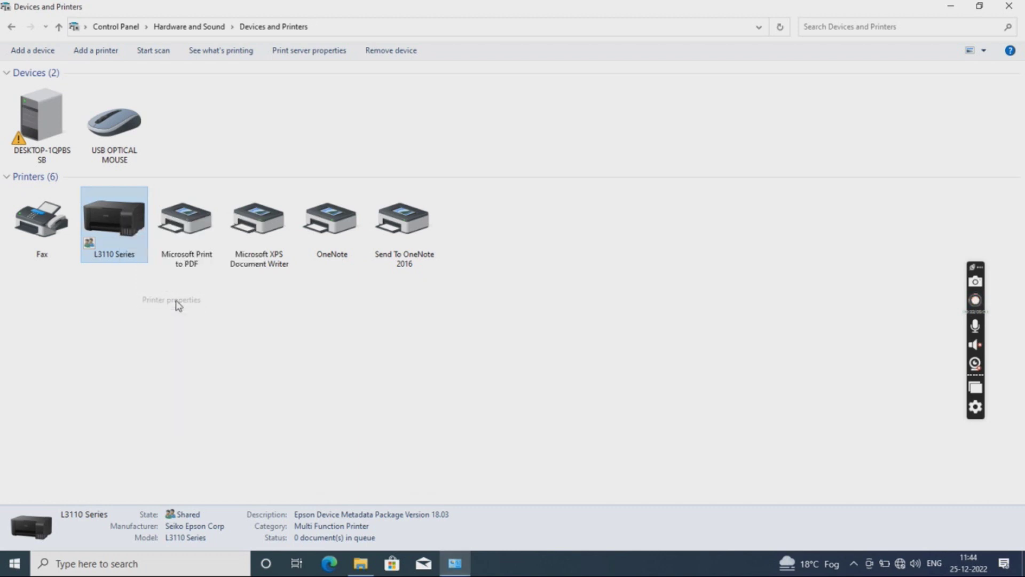
Re-enable sharing of the printer with the share name EPSON L3110 Series, accept the properties and close Devices and Printers
click(232, 248)
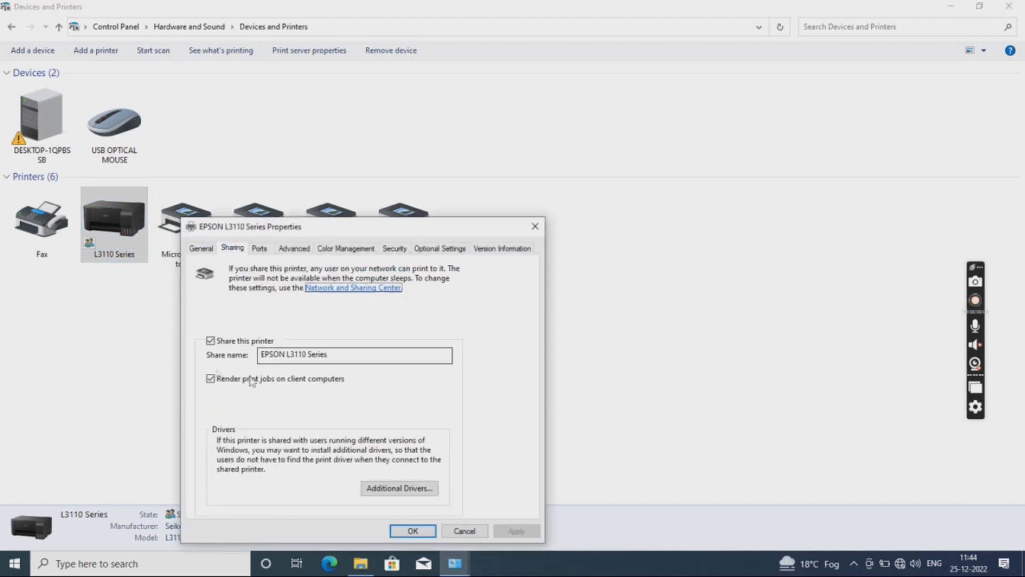
click(210, 341)
click(211, 341)
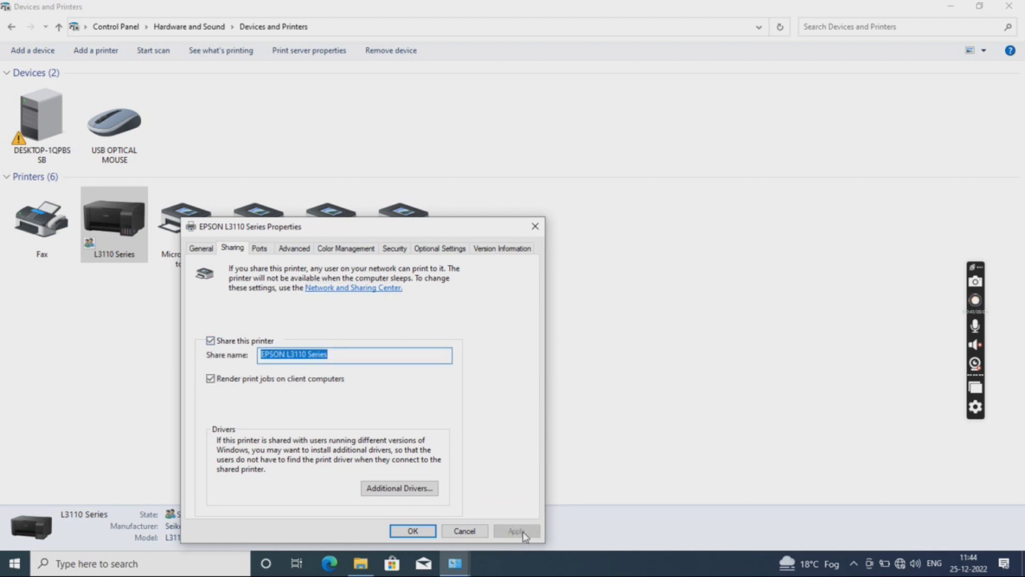
click(413, 531)
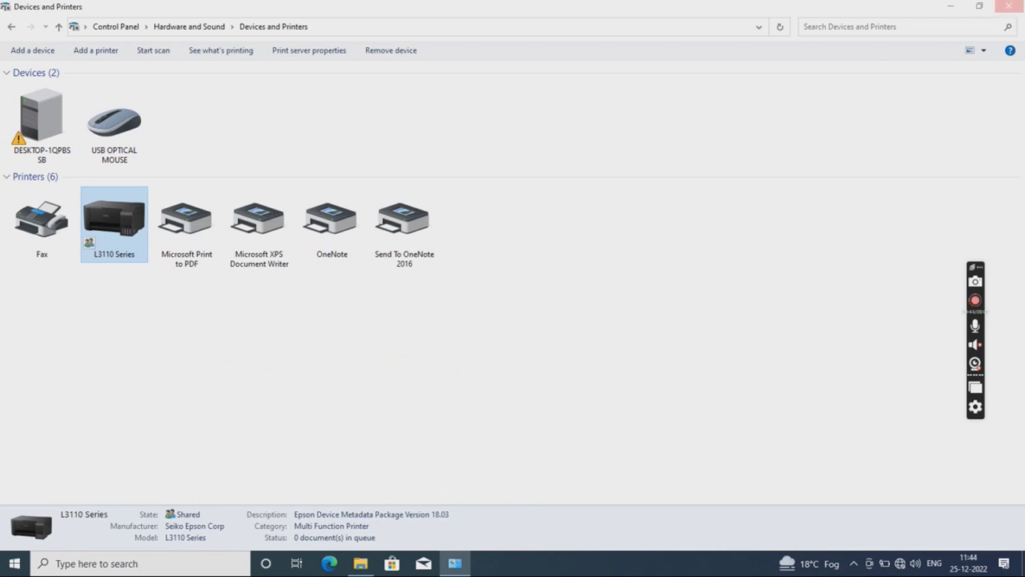
click(1009, 6)
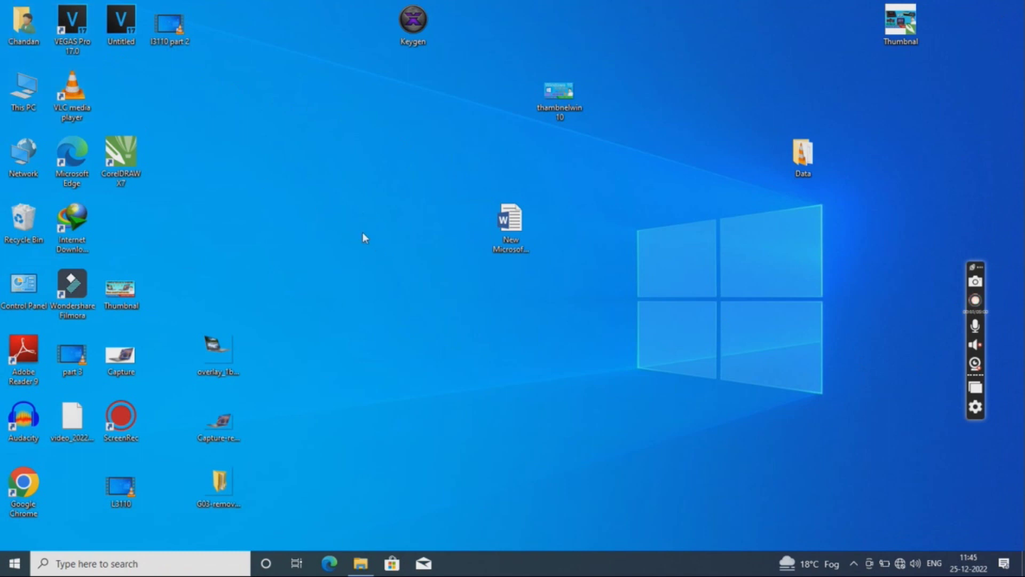
Run ipconfig in a Command Prompt and select the Wi-Fi adapter's IPv4 address
key(super+r)
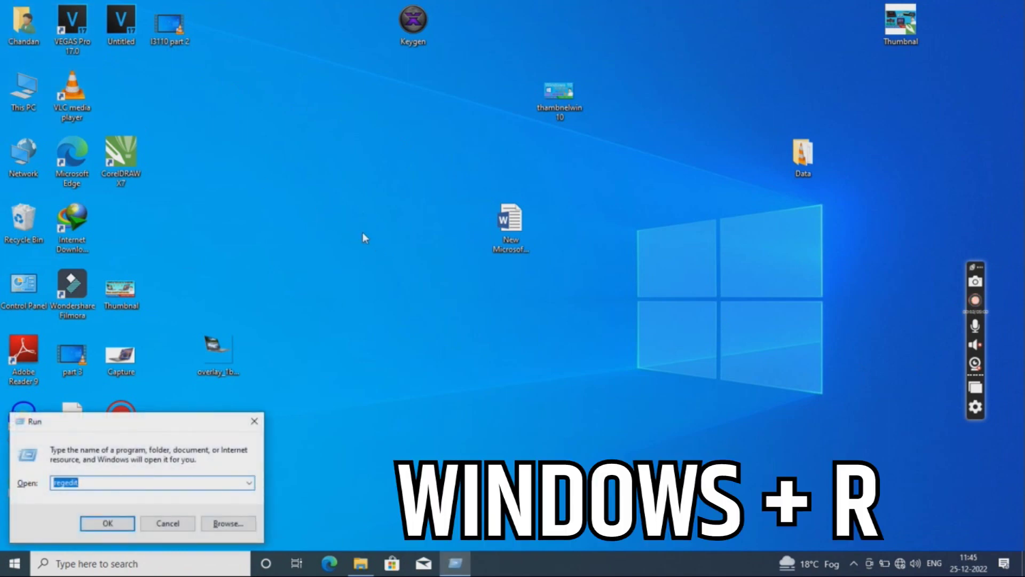
text(cmd)
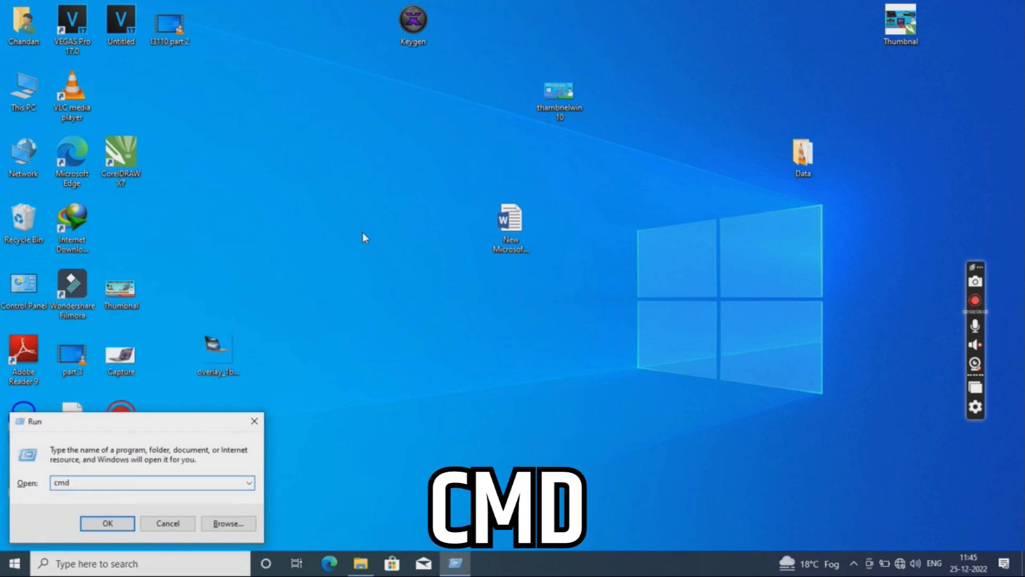
key(Return)
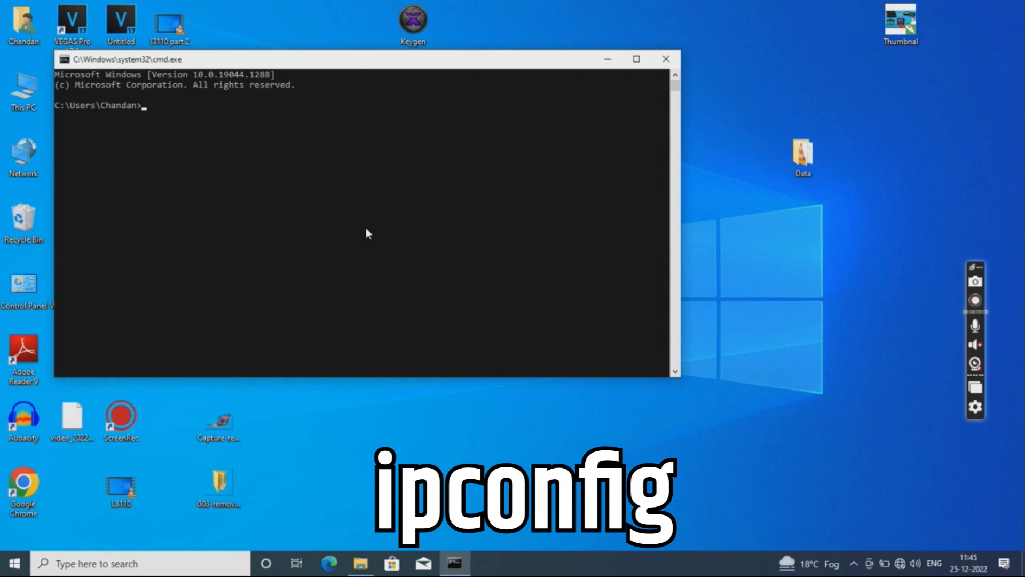
text(ipconfig)
key(Return)
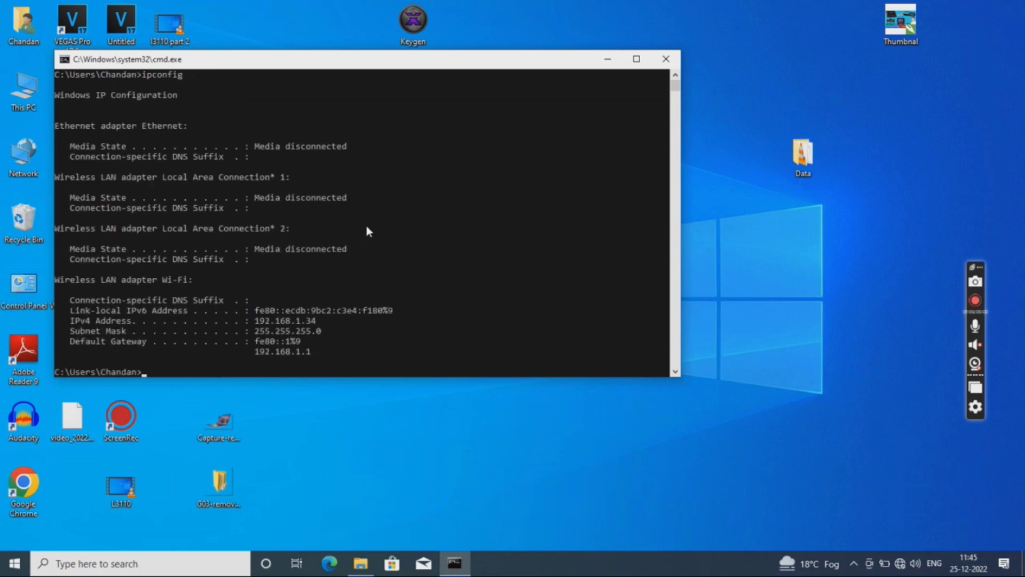
drag(325, 320, 256, 322)
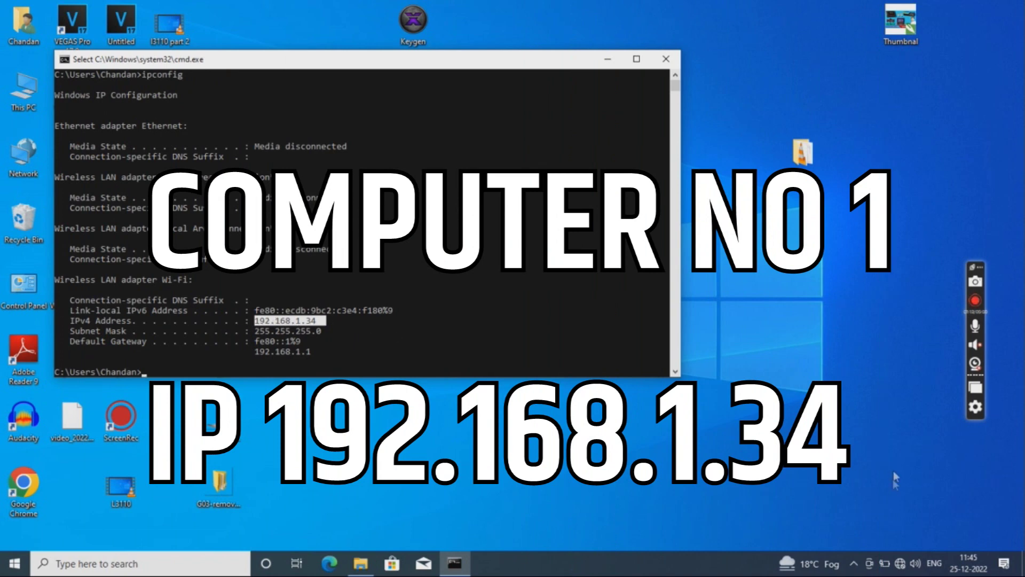
Check which Wi-Fi network is connected on the first and second computers
click(900, 565)
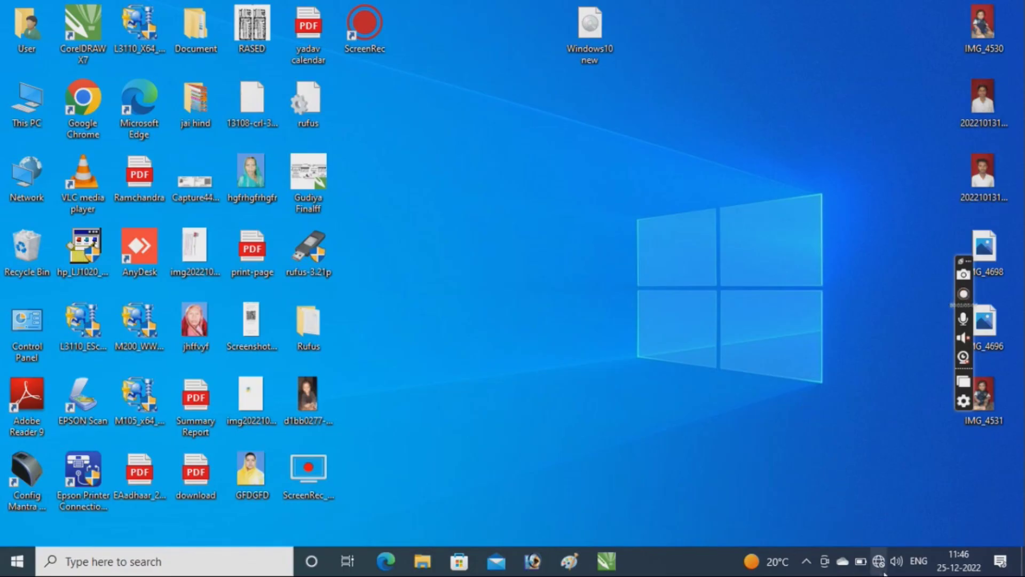
click(880, 566)
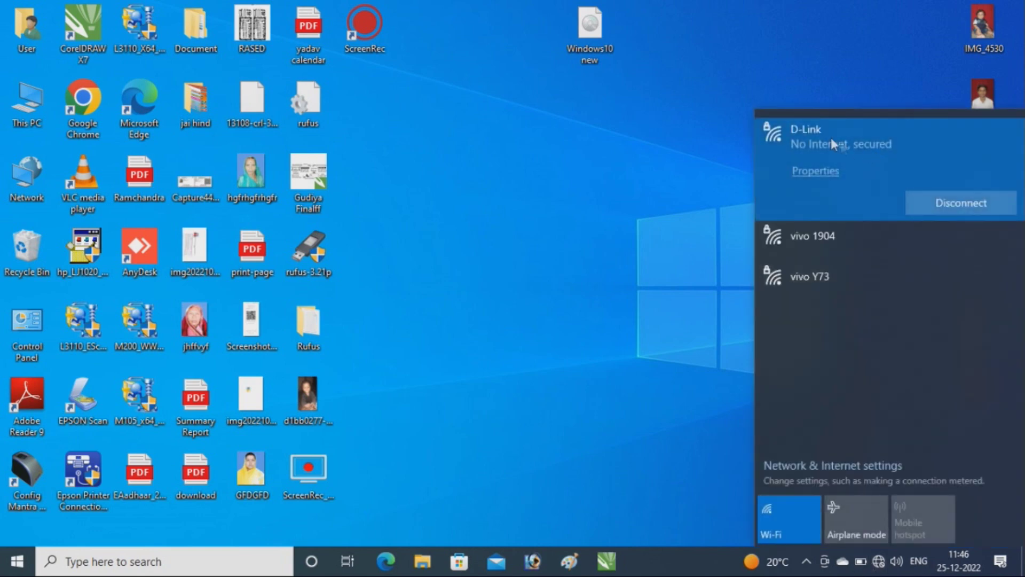
click(441, 149)
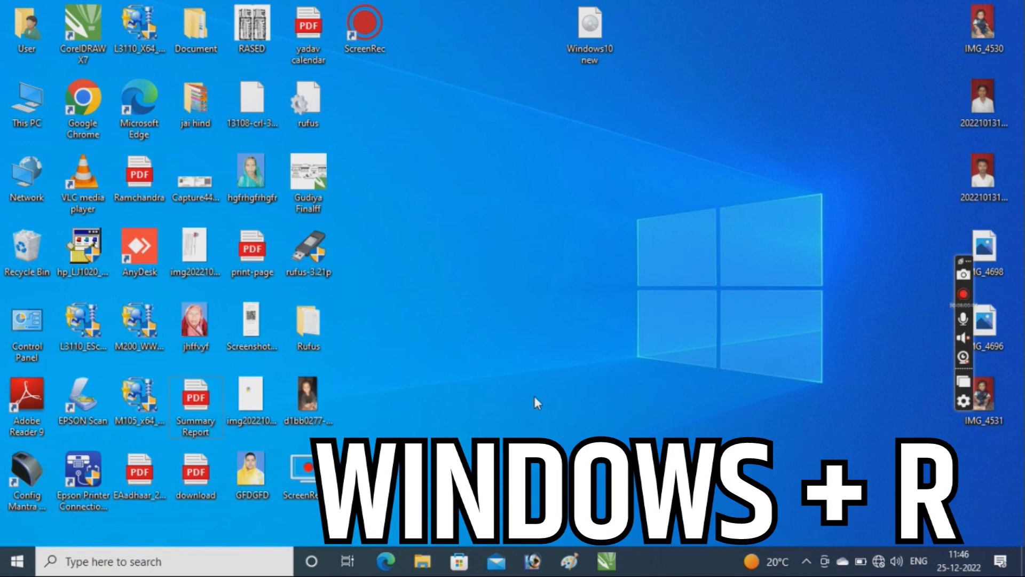
Open the first computer's network shares at \\192.168.1.34 from the second computer
key(super+r)
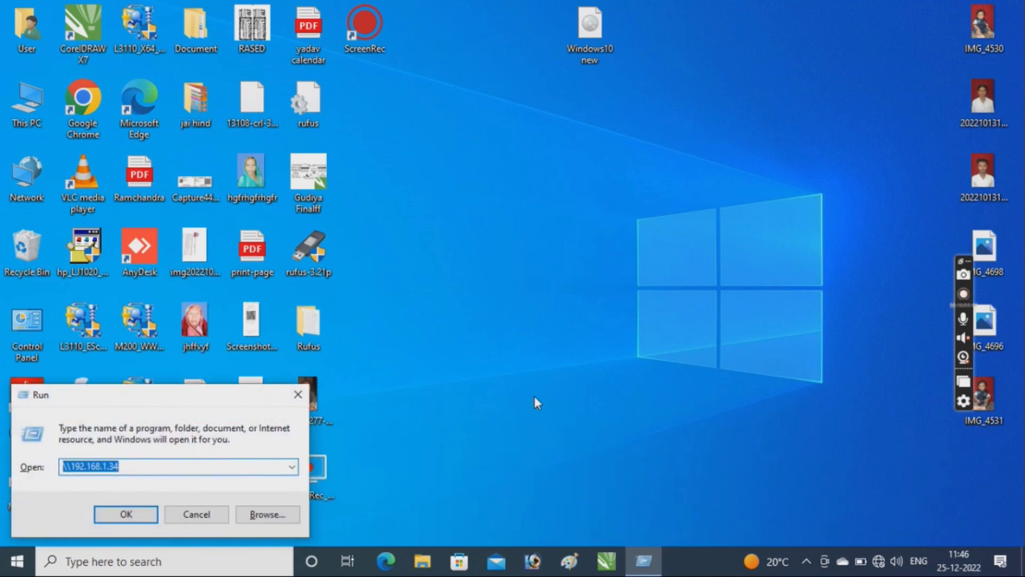
text(\\)
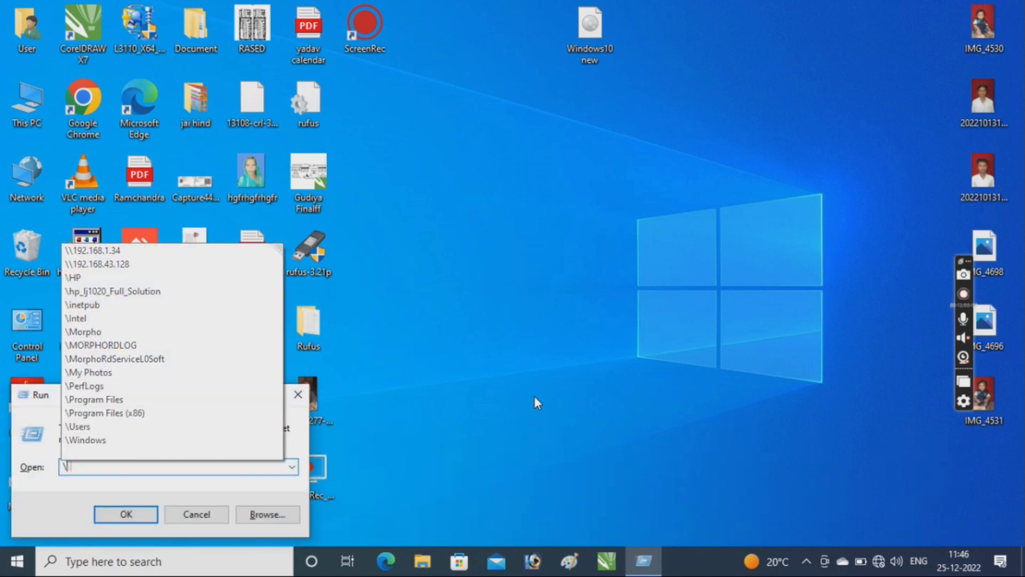
text(192)
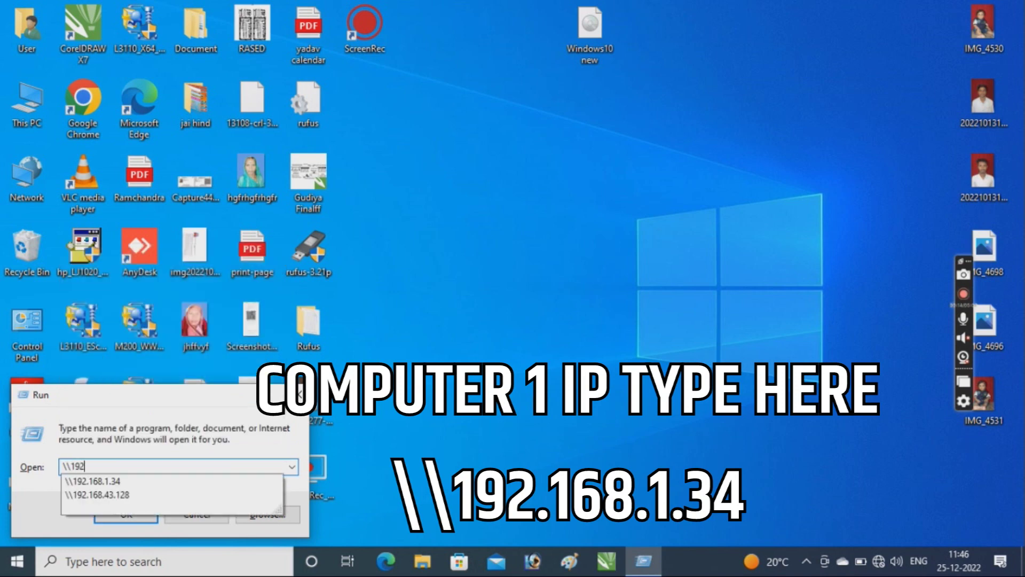
text(.168.1)
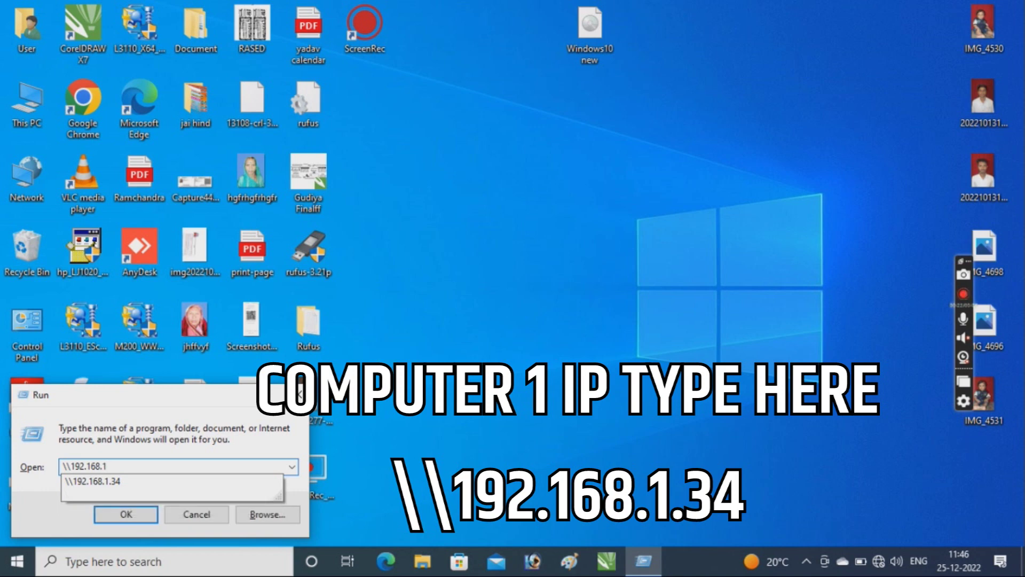
text(.34)
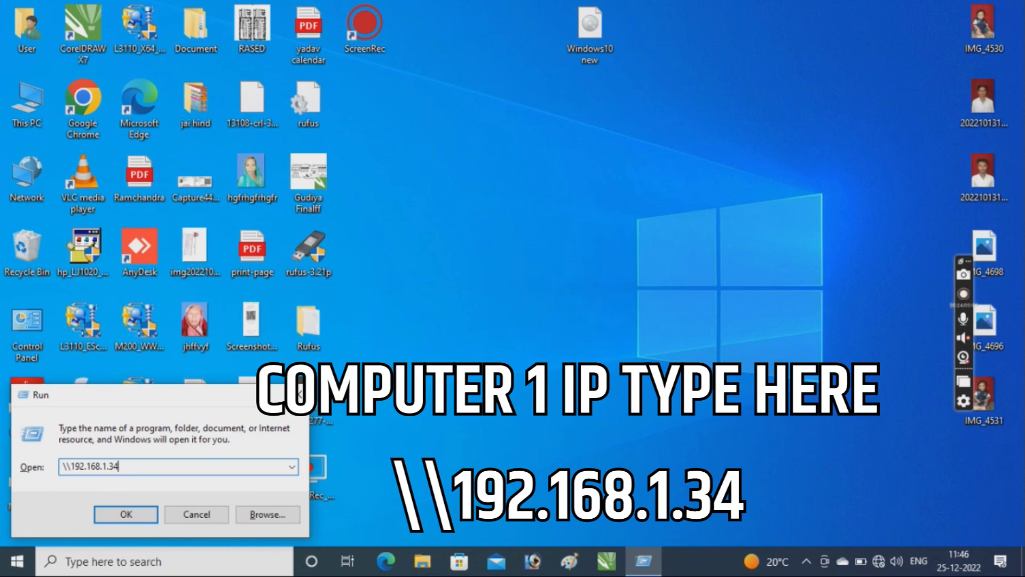
key(Return)
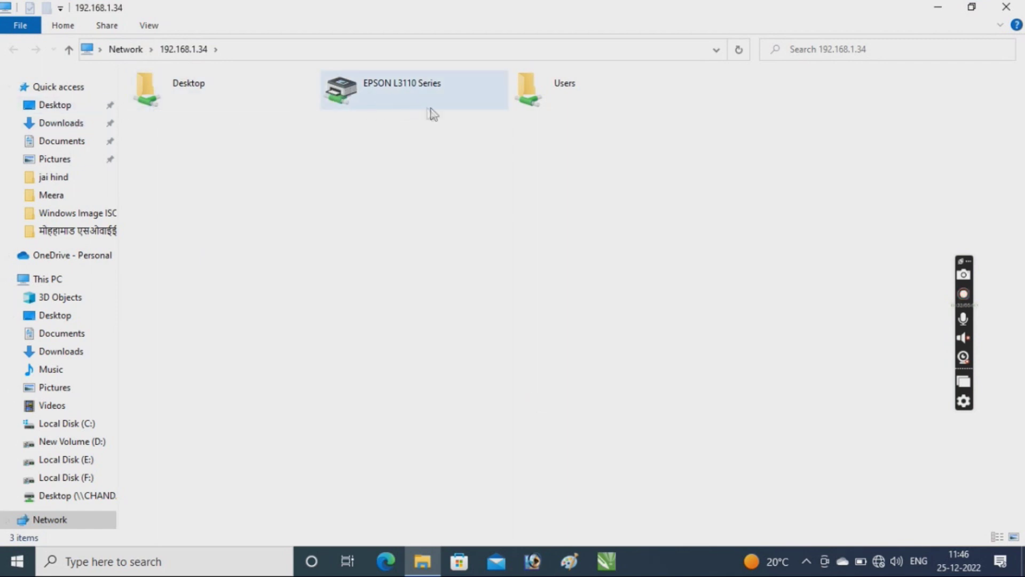
Connect the second computer to the shared EPSON L3110 Series printer
click(409, 87)
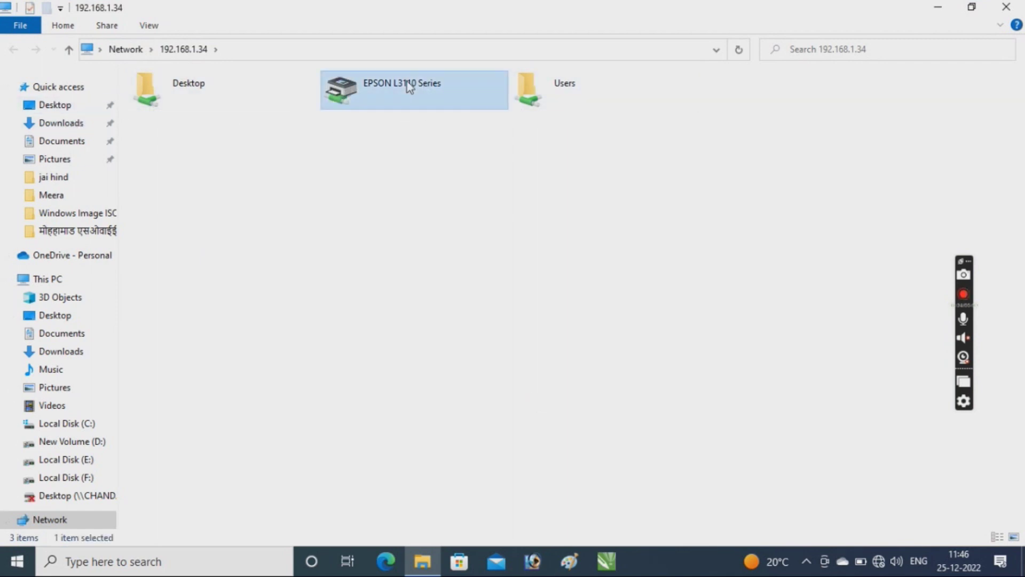
right_click(407, 81)
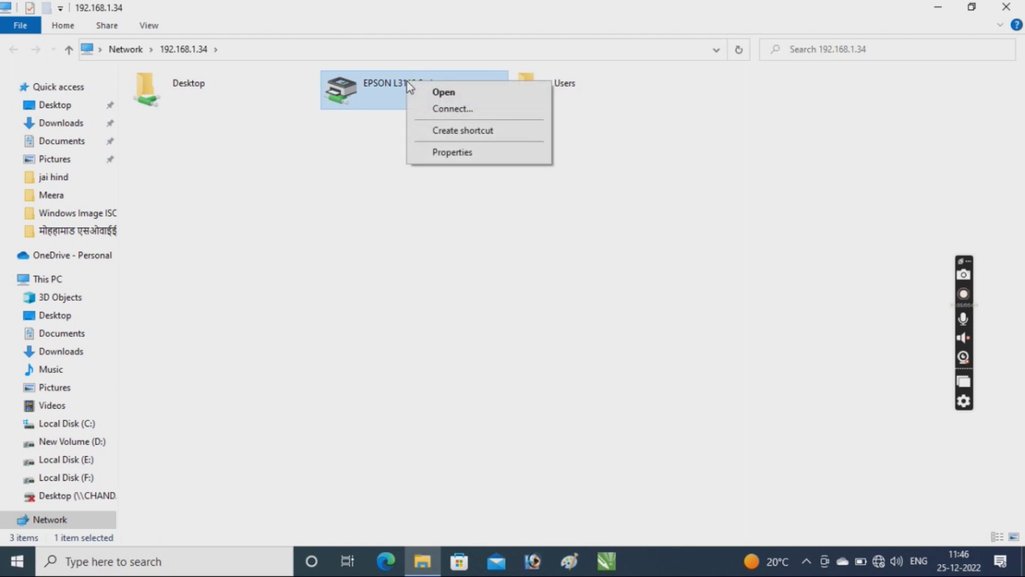
click(465, 110)
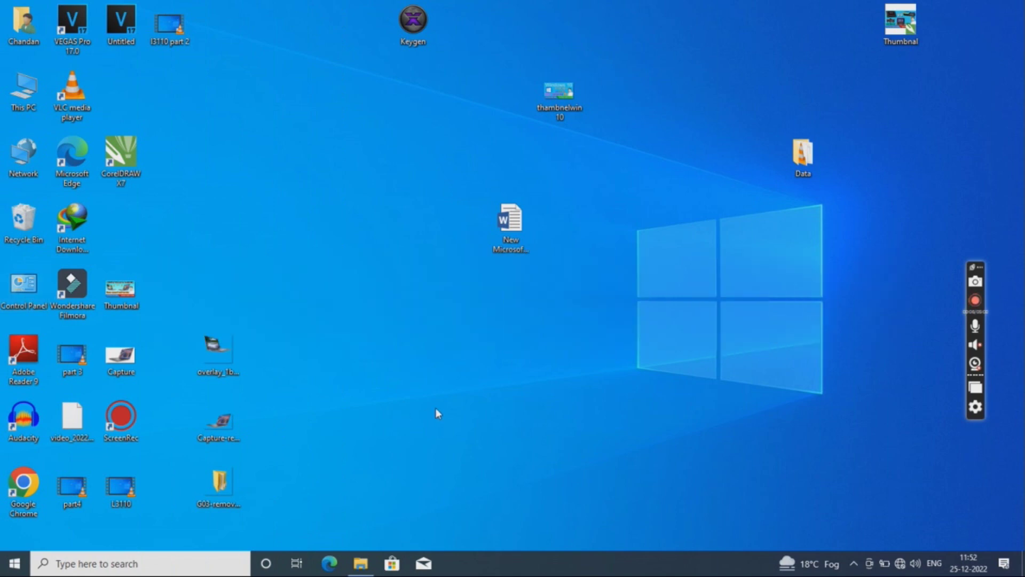
Open the Registry Editor on the first computer by running regedit
key(super+r)
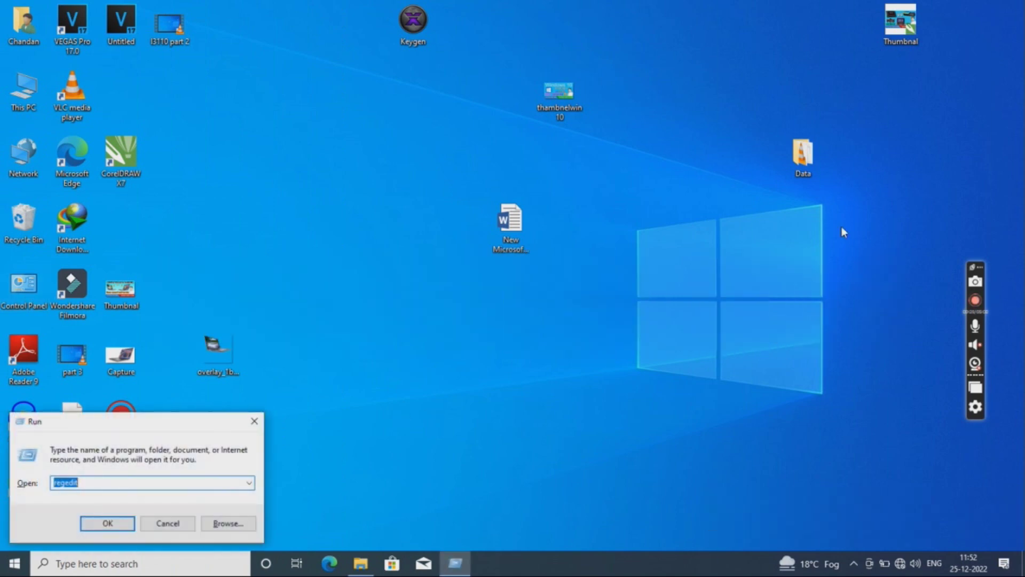
text(regedit)
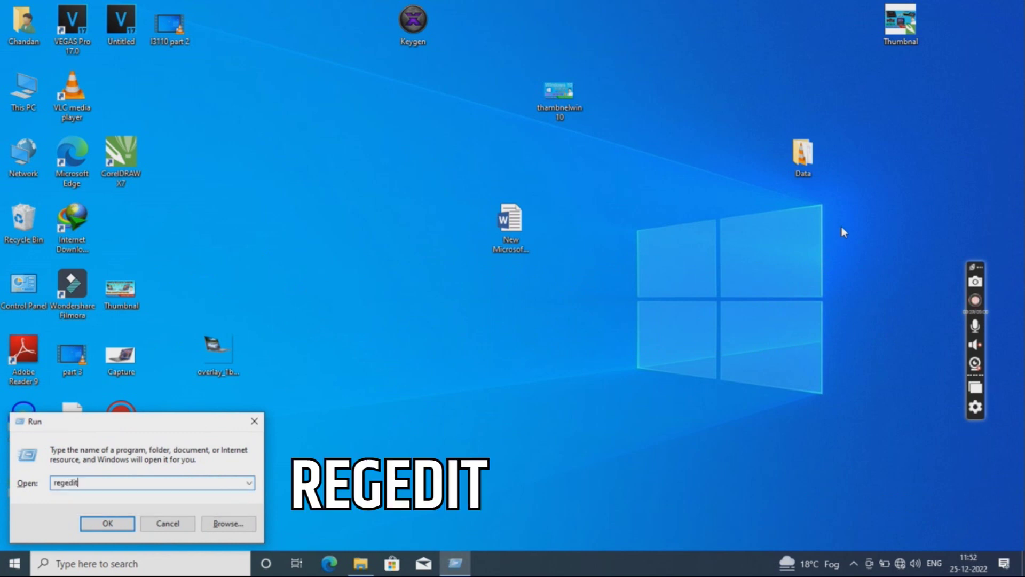
key(Return)
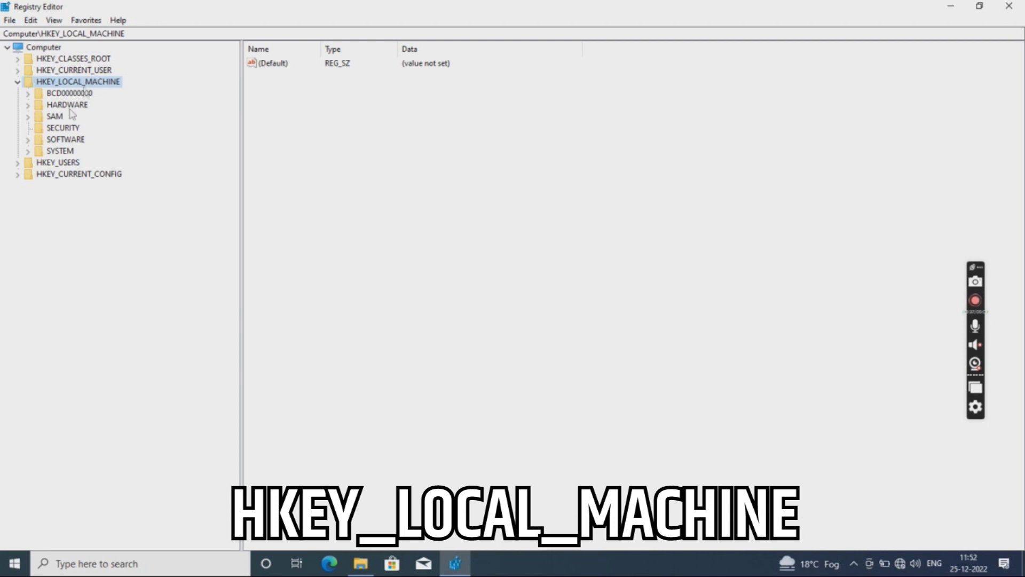
Go to the registry key HKEY_LOCAL_MACHINE\SYSTEM\CurrentControlSet\Control\Print and show its values
click(29, 151)
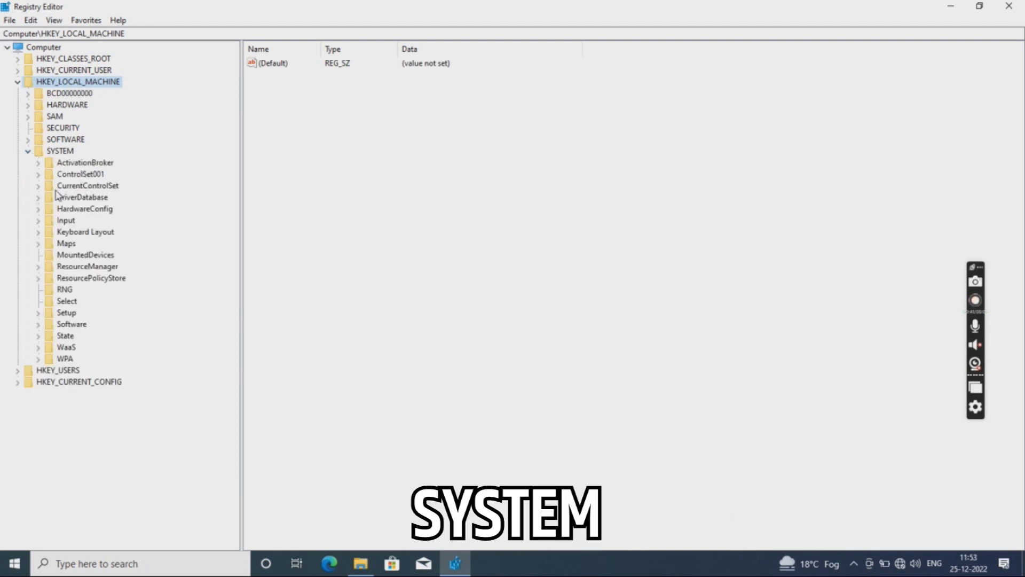
click(38, 186)
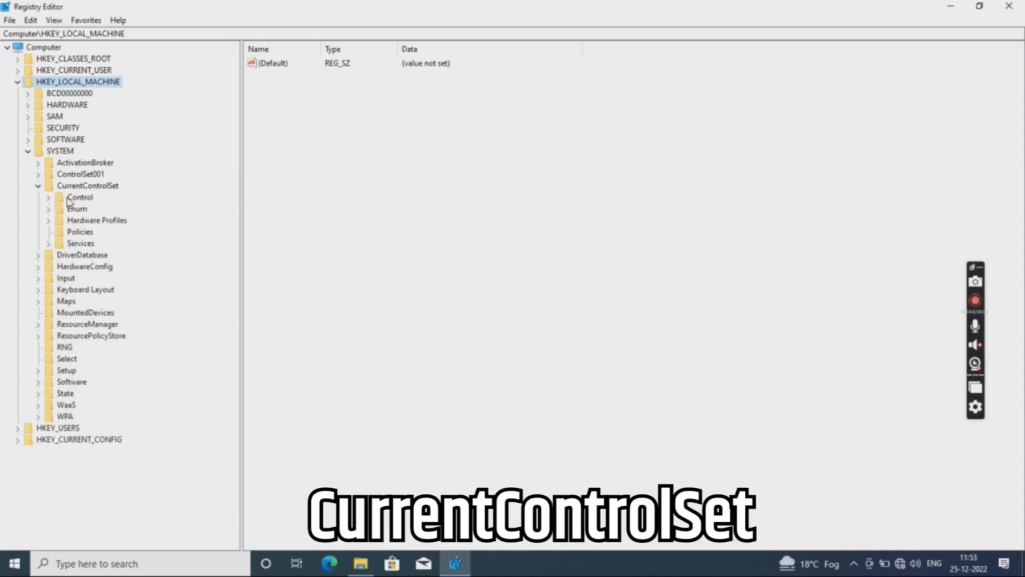
click(50, 199)
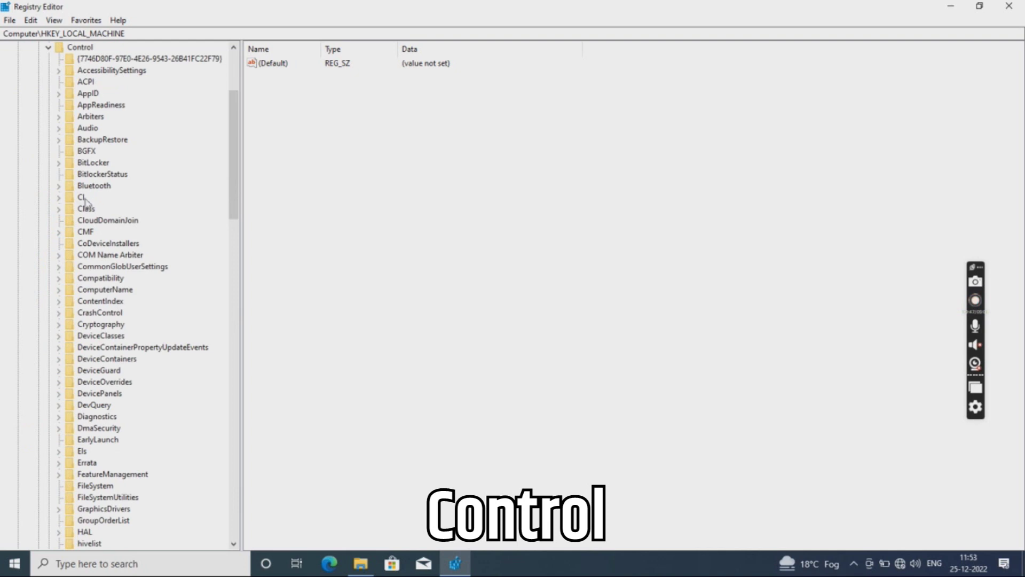
scroll(155, 290, down, 2)
scroll(155, 290, down, 6)
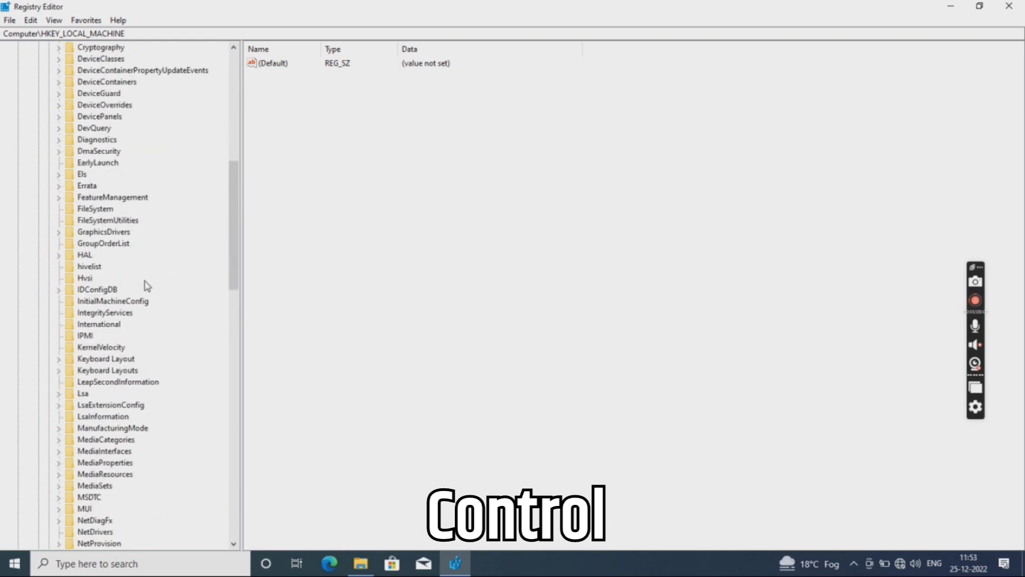
scroll(147, 288, down, 3)
scroll(138, 287, down, 5)
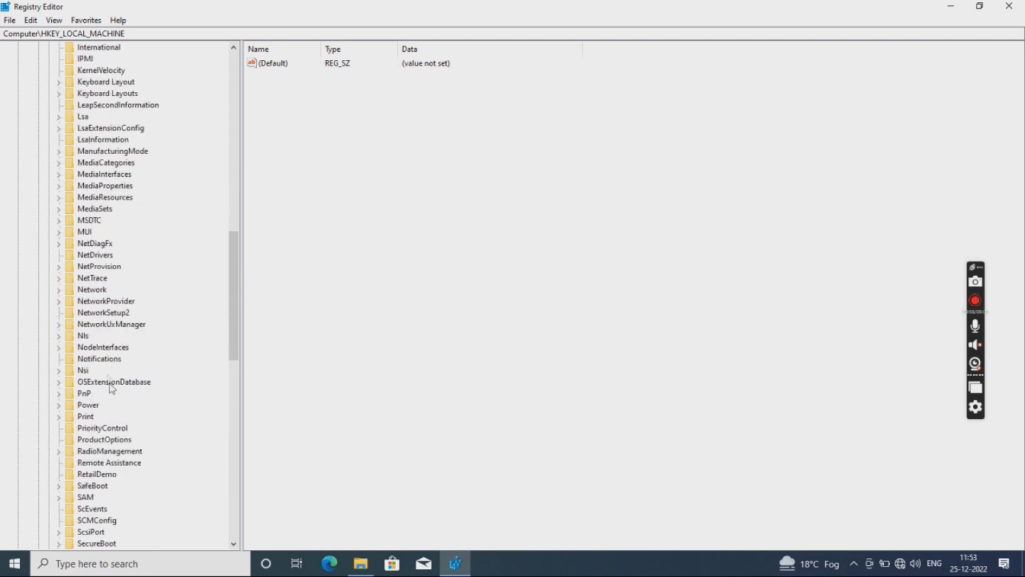
click(58, 416)
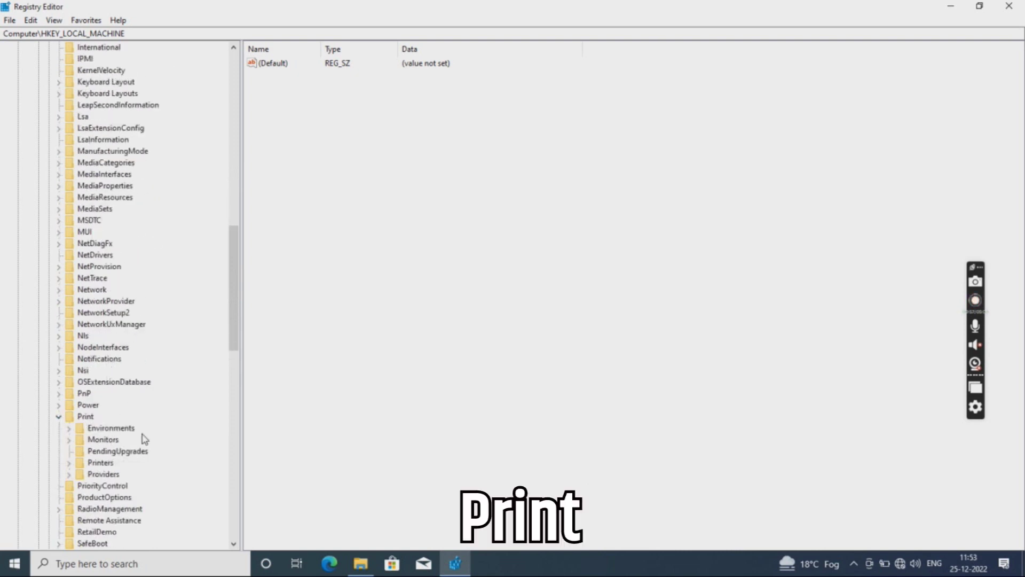
double_click(84, 417)
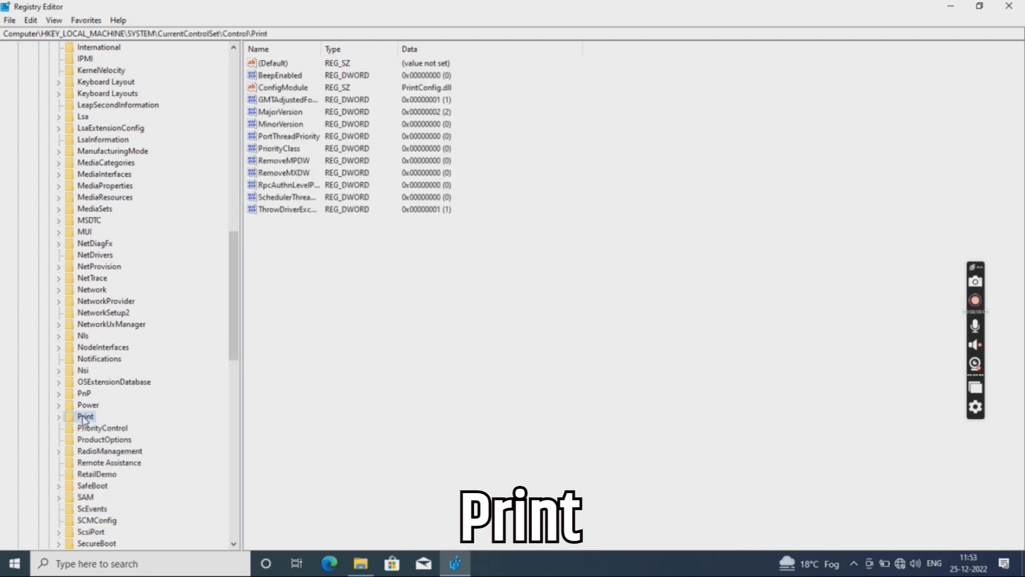
Try to add a DWORD (32-bit) value named RpcAuthnLevelPrivacyEnabled to the Print key
right_click(322, 274)
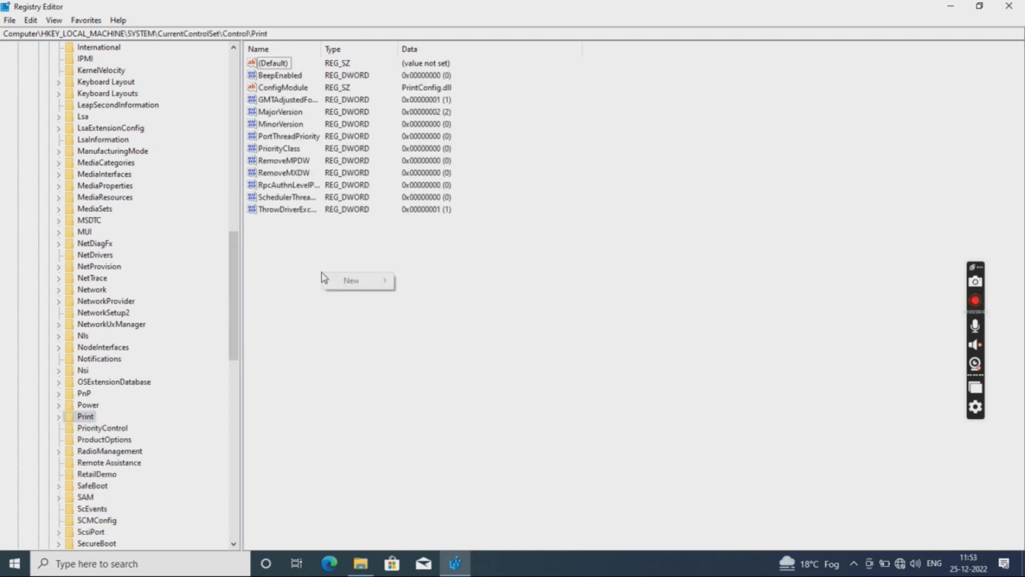
mouse_move(380, 281)
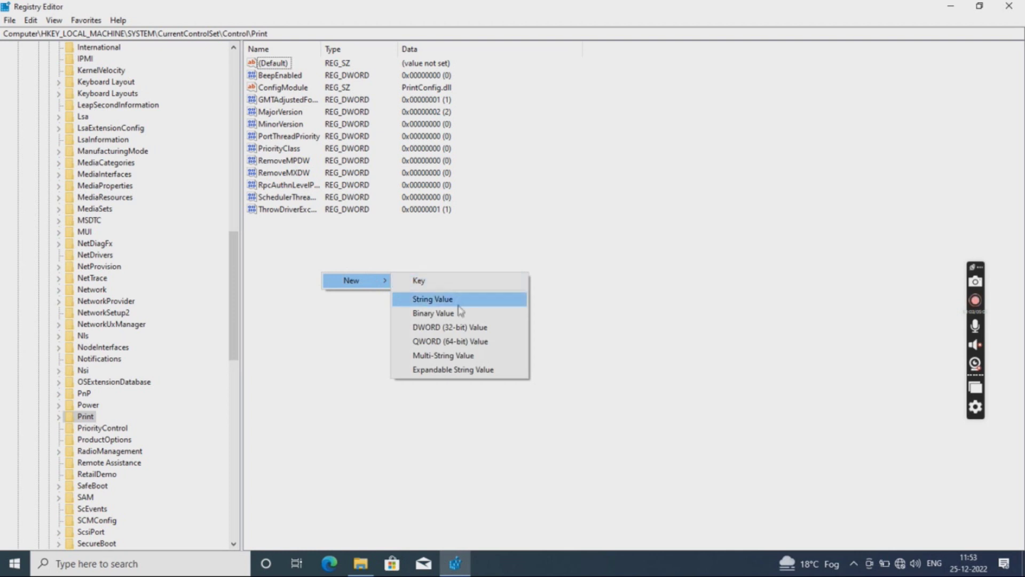
click(463, 327)
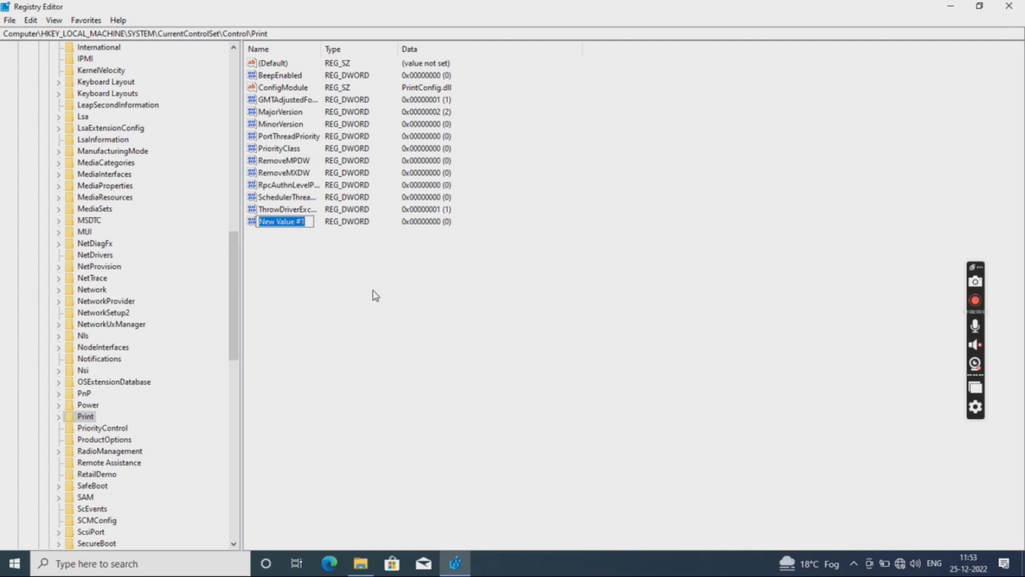
text(R)
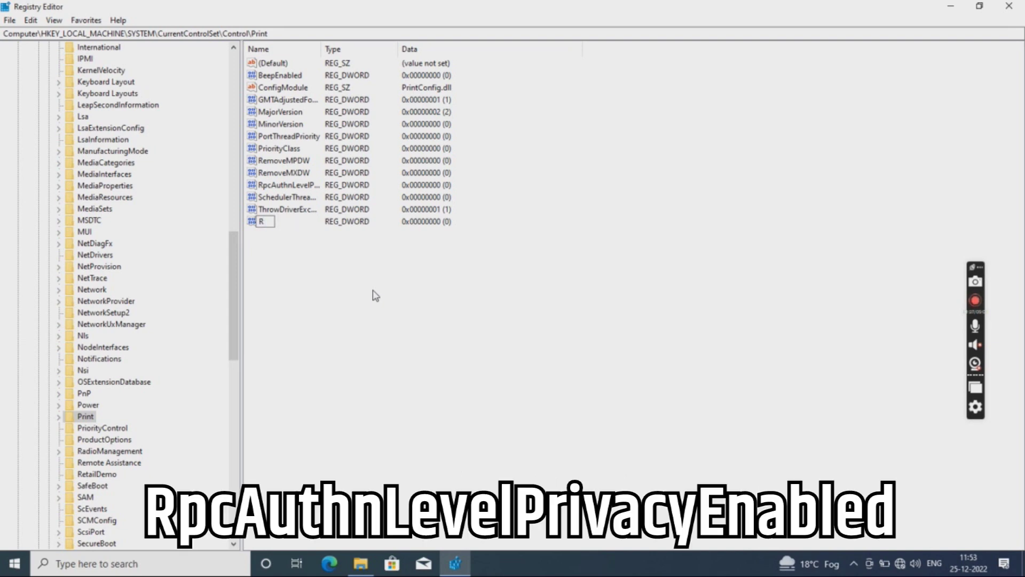
text(pcAuthnLevelPri)
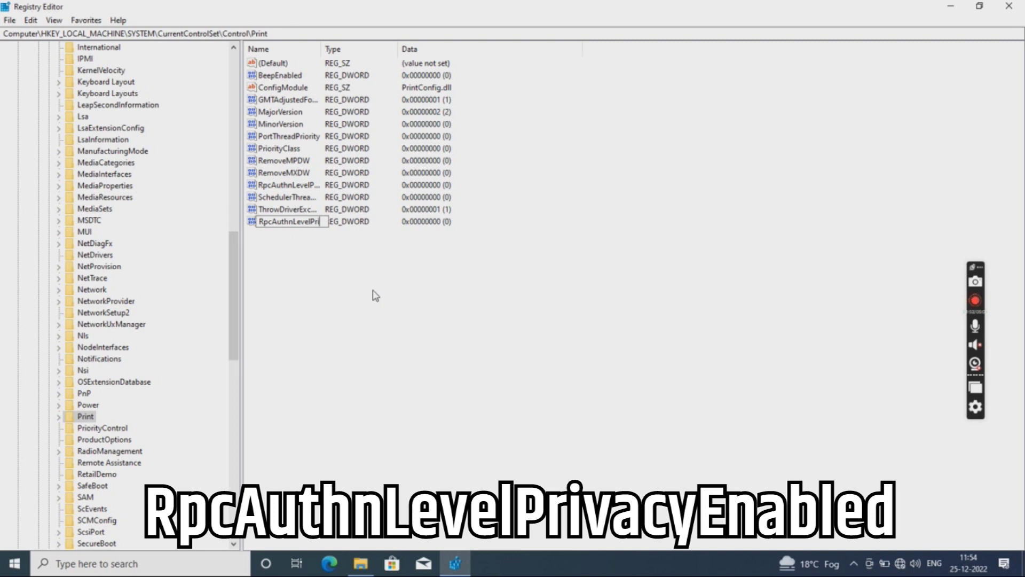
text(vac)
text(Enabled)
Set the RpcAuthnLevelPrivacyEnabled value data to 0 in hexadecimal and close the Registry Editor
right_click(268, 187)
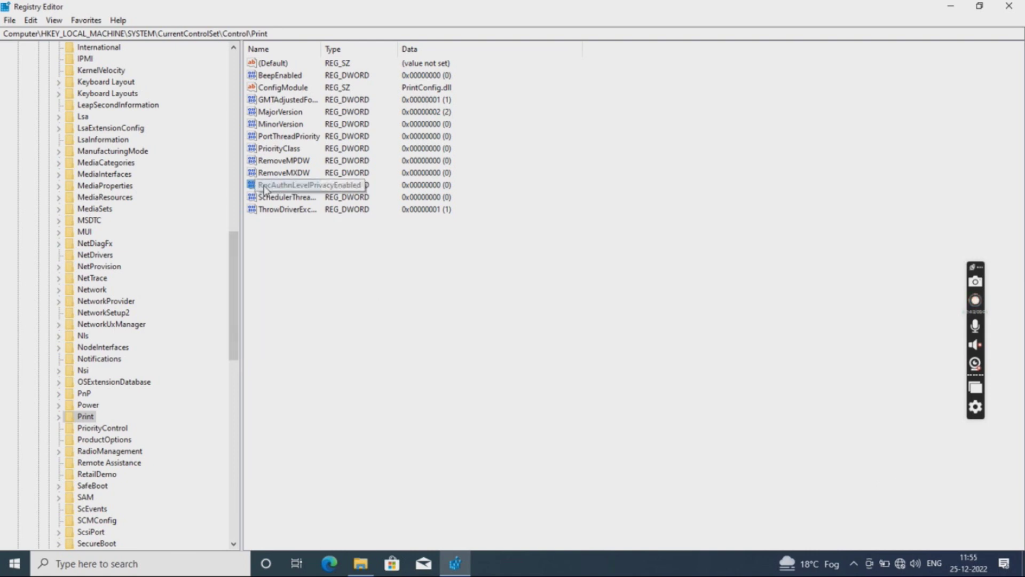
click(293, 192)
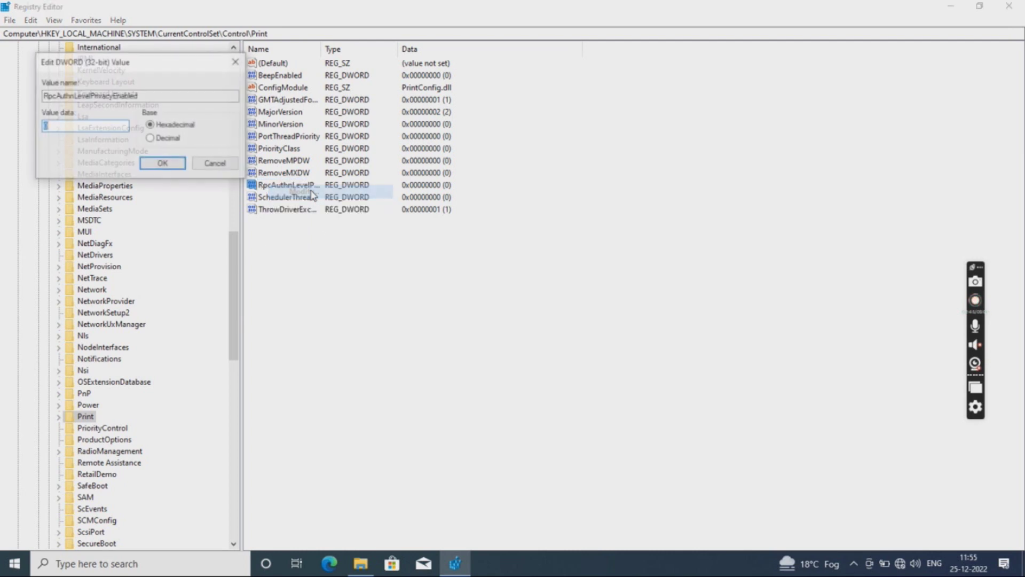
click(53, 128)
key(BackSpace)
text(0)
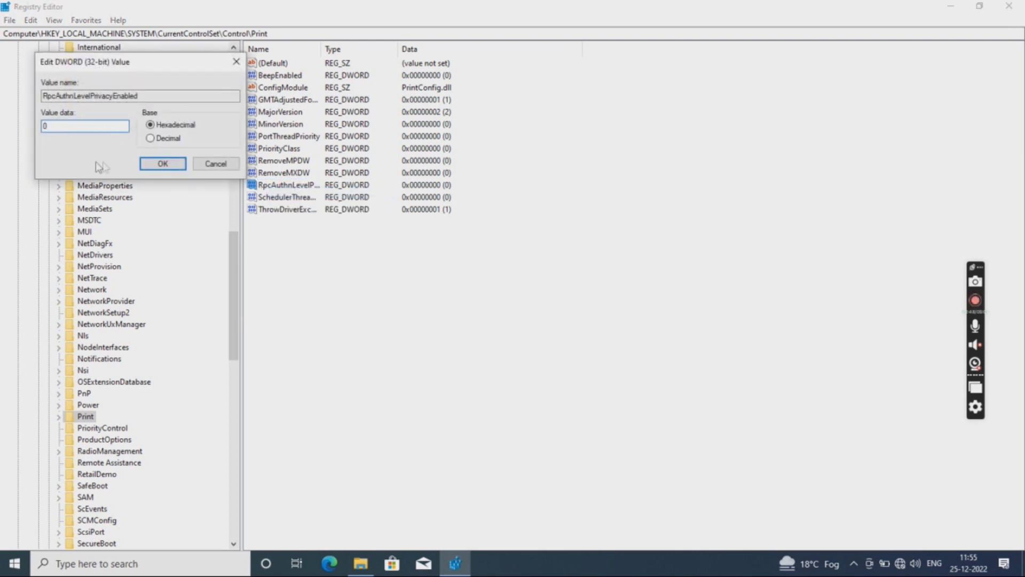
click(163, 164)
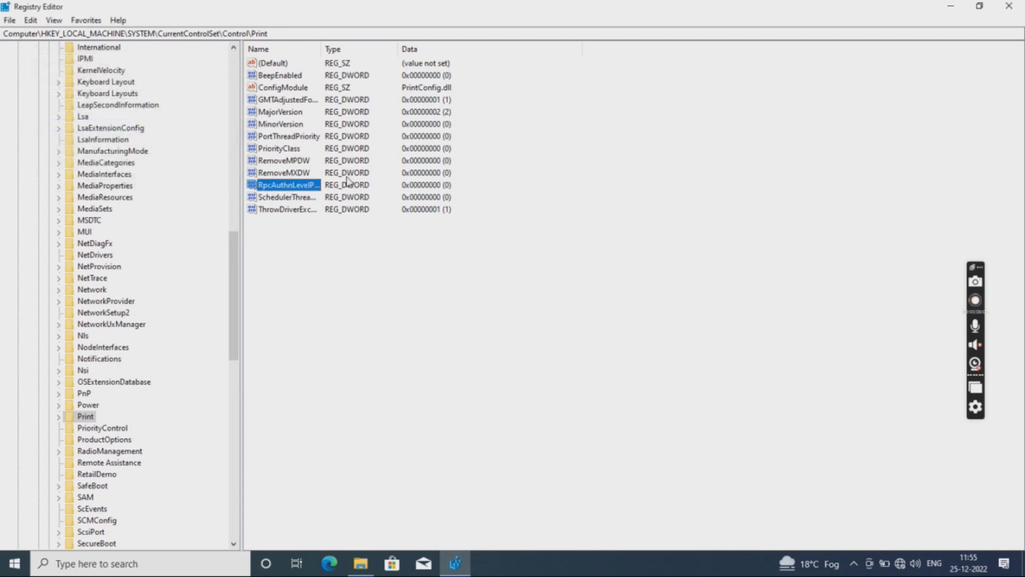
click(1014, 9)
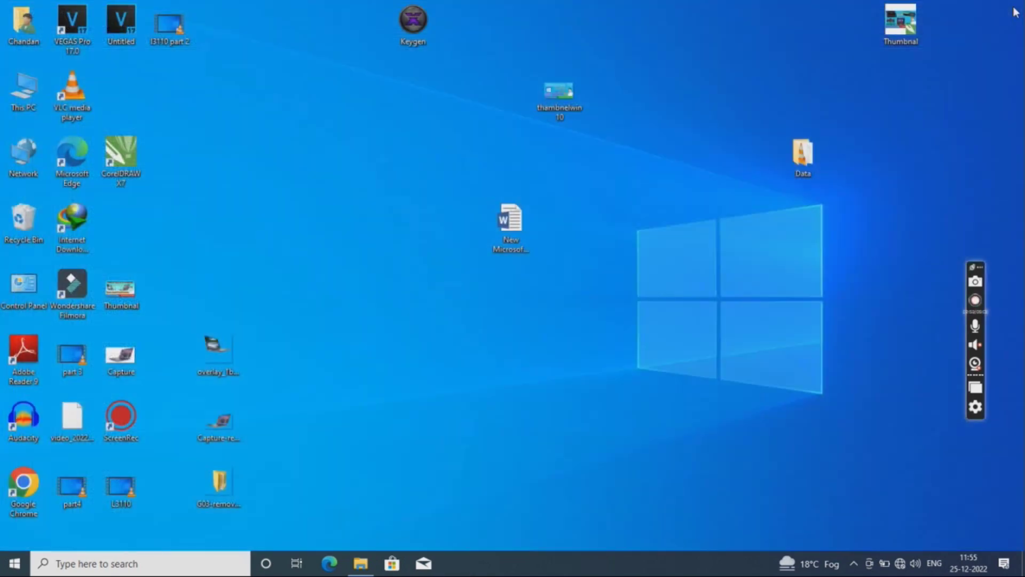
Open the Services list in Computer Management and maximize the window
right_click(24, 89)
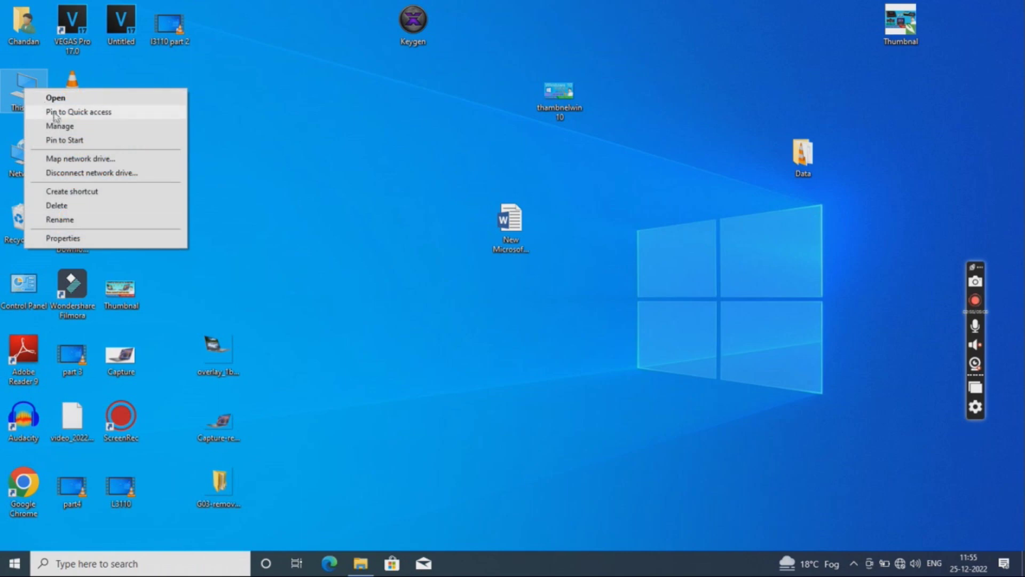
click(59, 128)
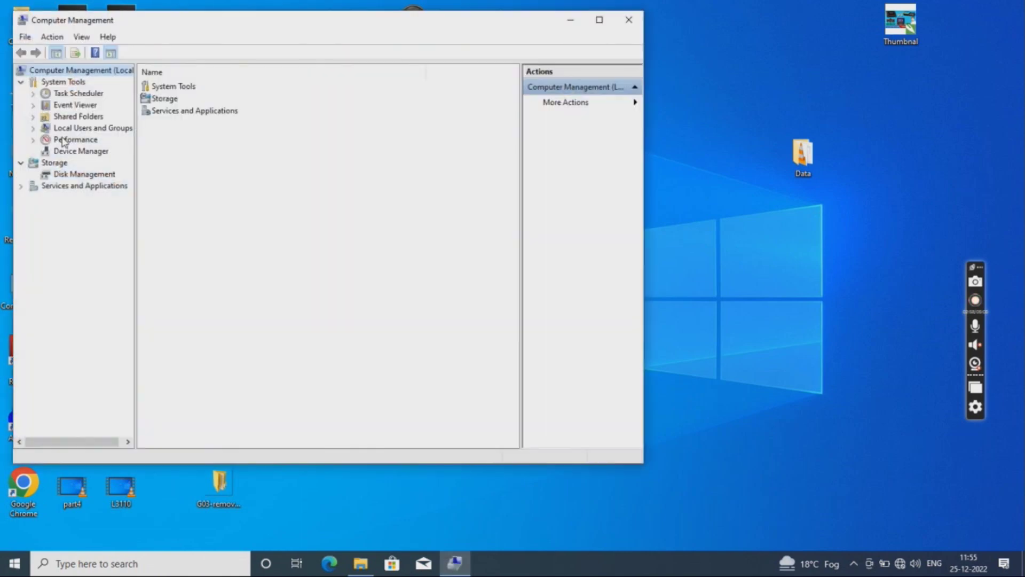
click(83, 190)
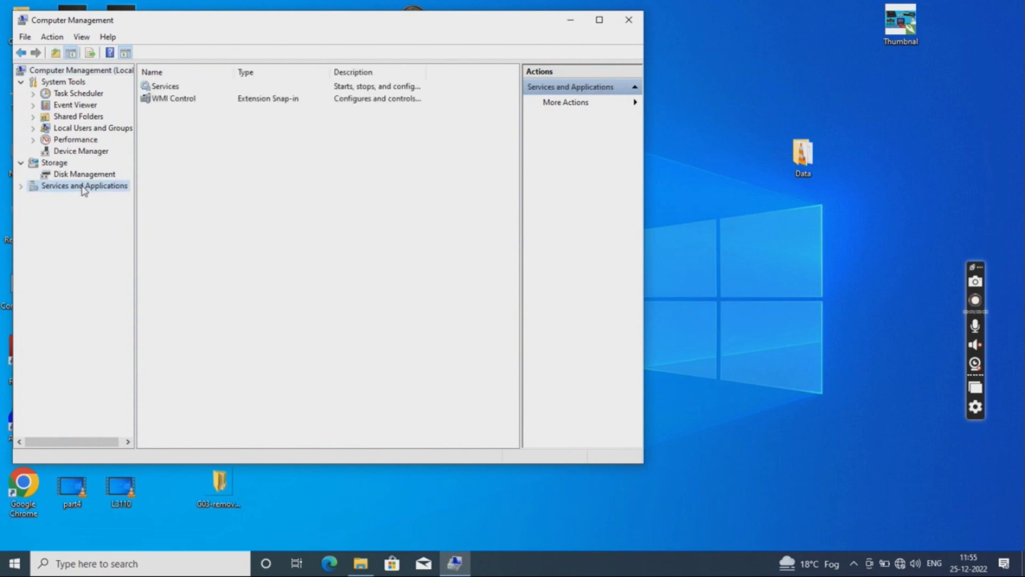
double_click(170, 88)
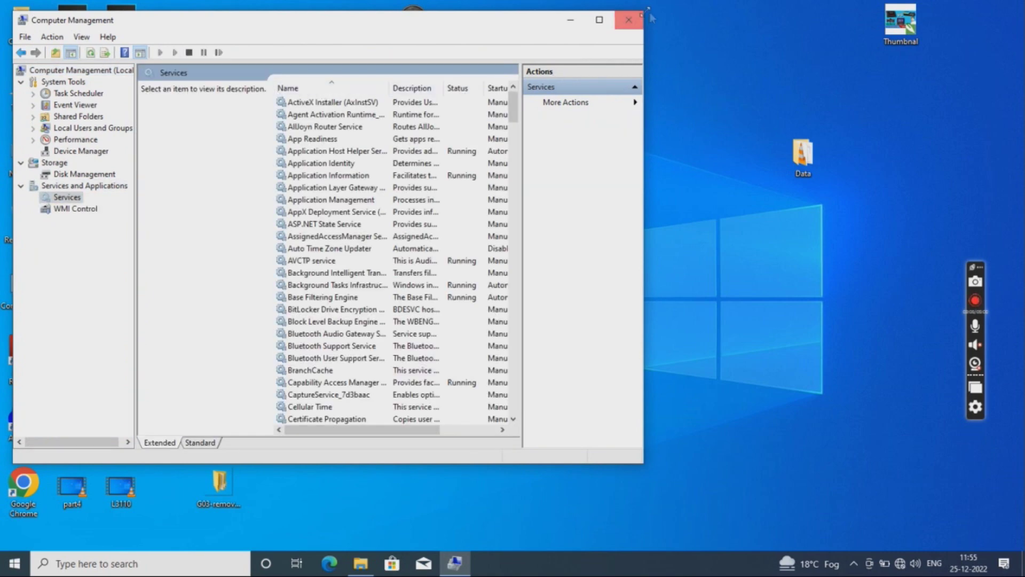
click(599, 20)
Restart the Print Spooler service and close Computer Management
drag(896, 96, 909, 320)
click(293, 223)
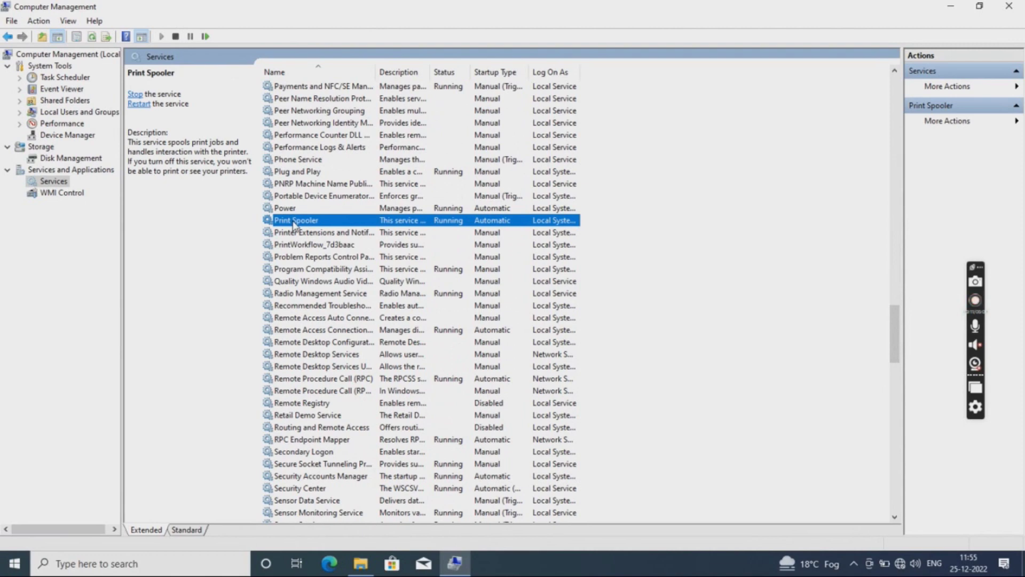
right_click(293, 224)
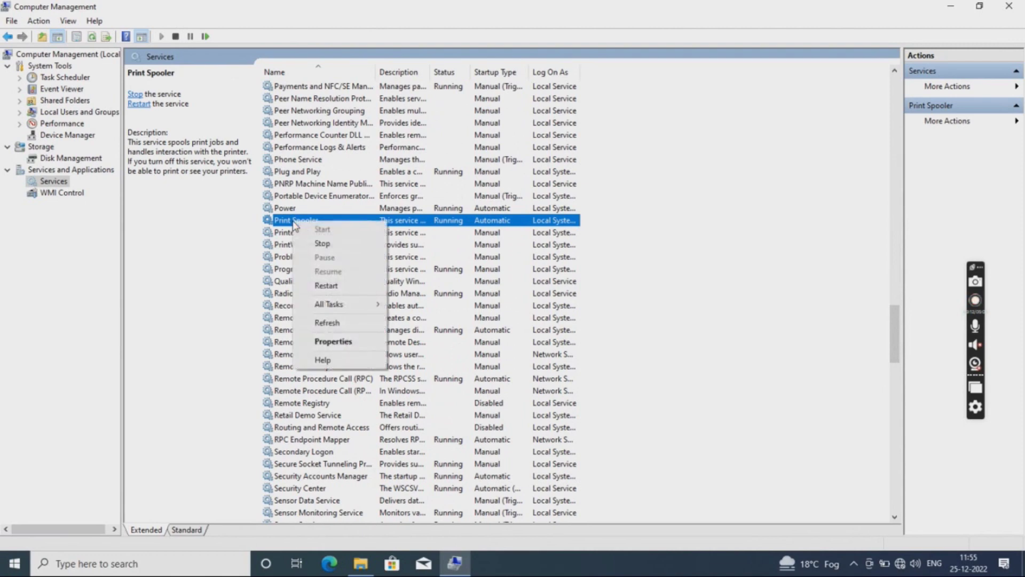
click(323, 288)
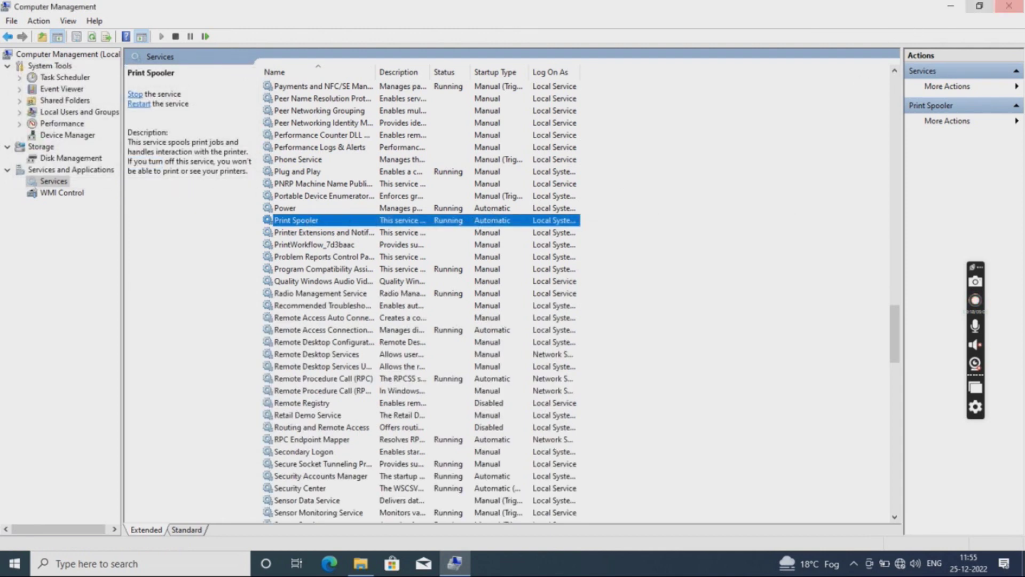
click(1009, 8)
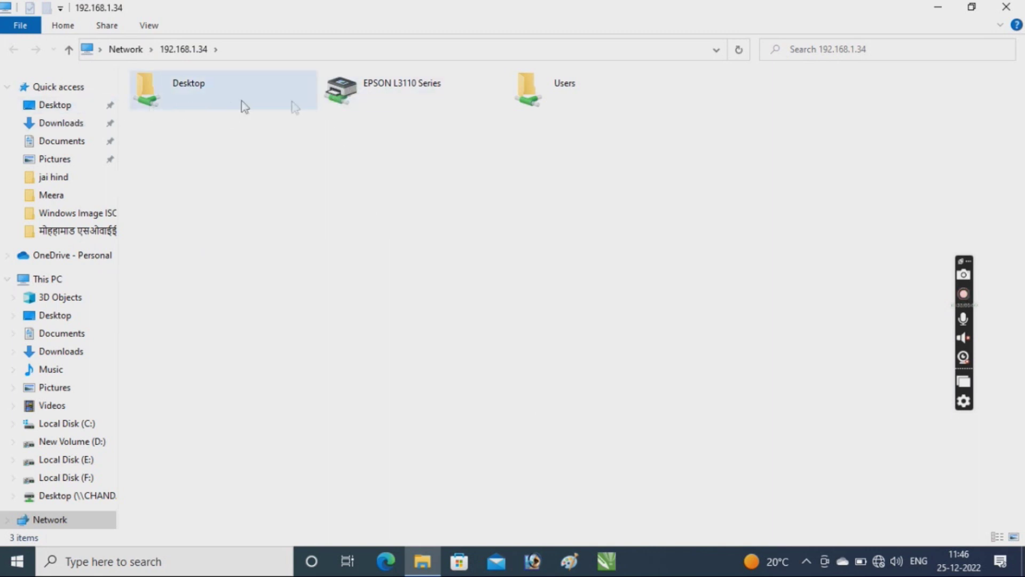
Connect to the shared EPSON L3110 Series printer at 192.168.1.34 from the second computer and close the network folder
click(410, 87)
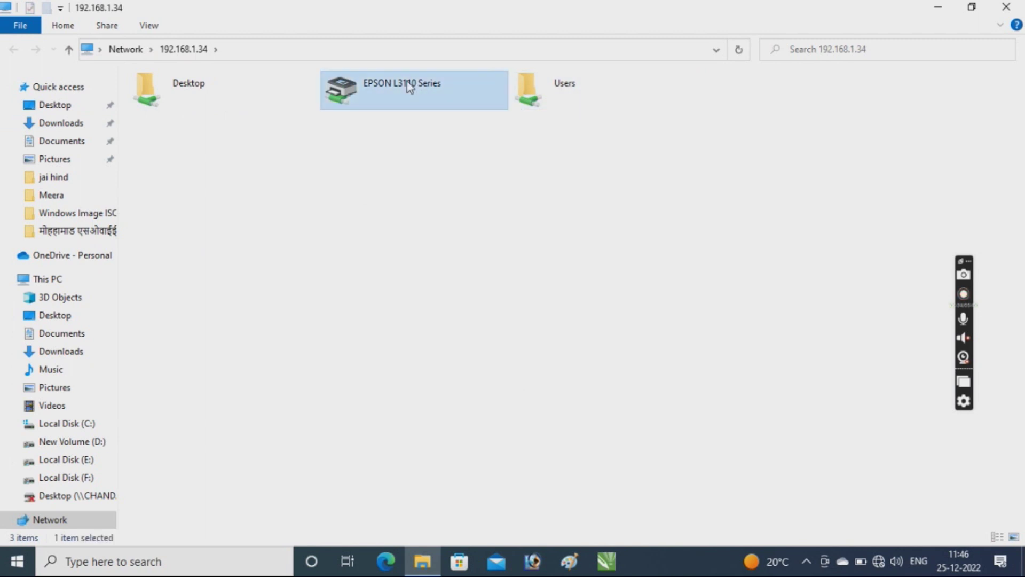
right_click(407, 82)
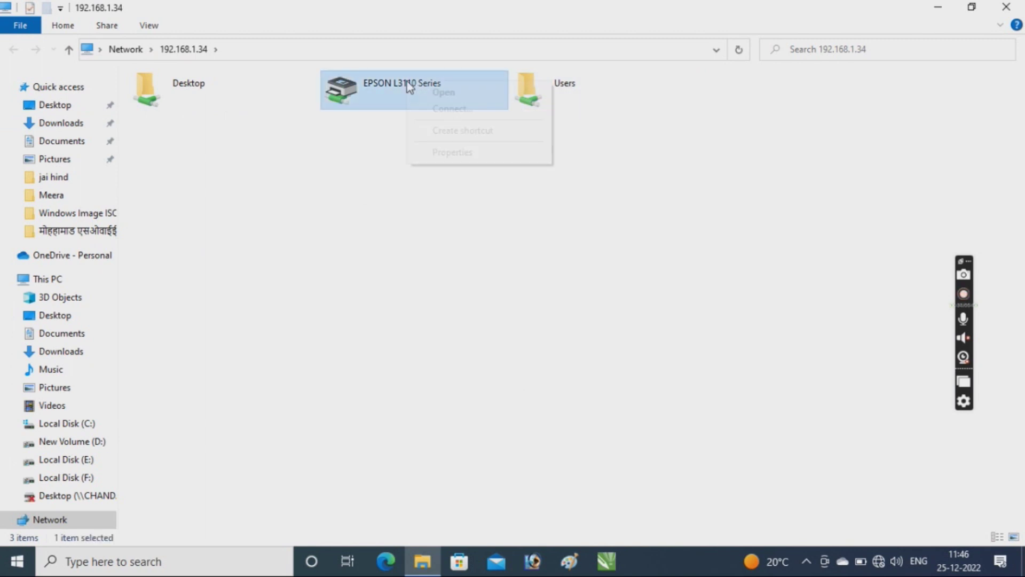
click(453, 109)
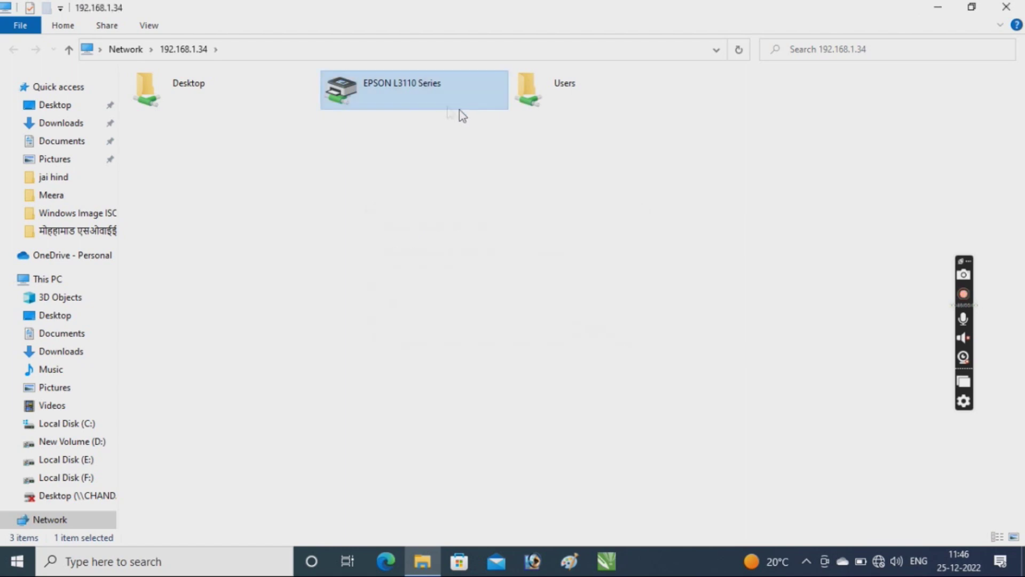
click(1005, 10)
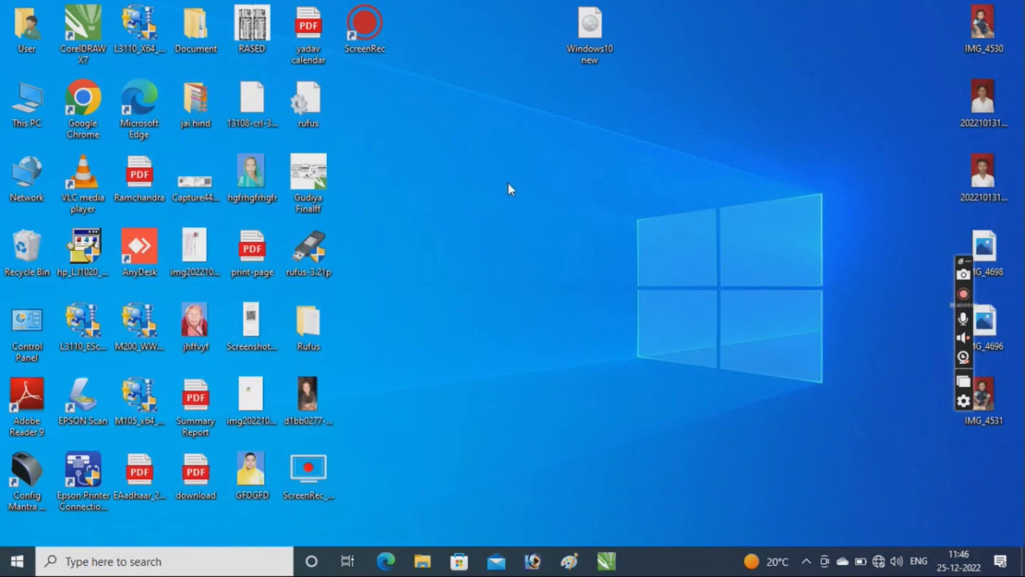
Refresh the desktop, create a new Microsoft Word document there with its default name, and open it in Word
right_click(508, 183)
click(542, 229)
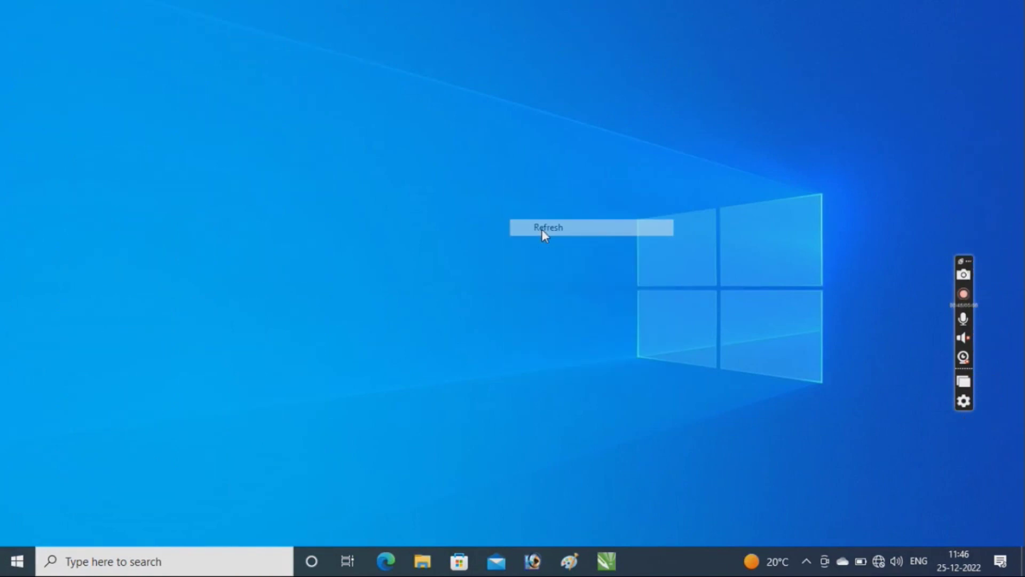
right_click(543, 178)
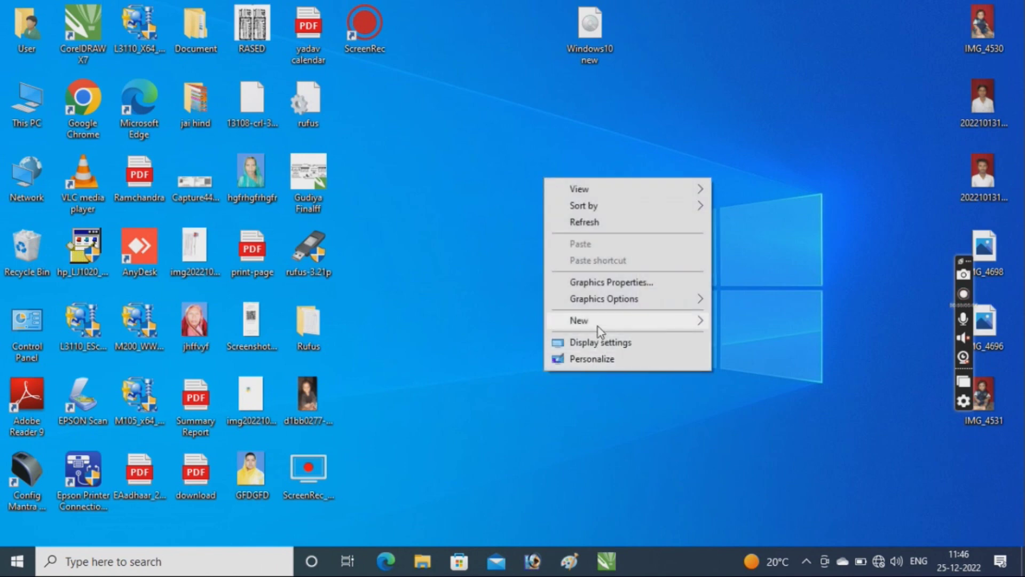
mouse_move(598, 326)
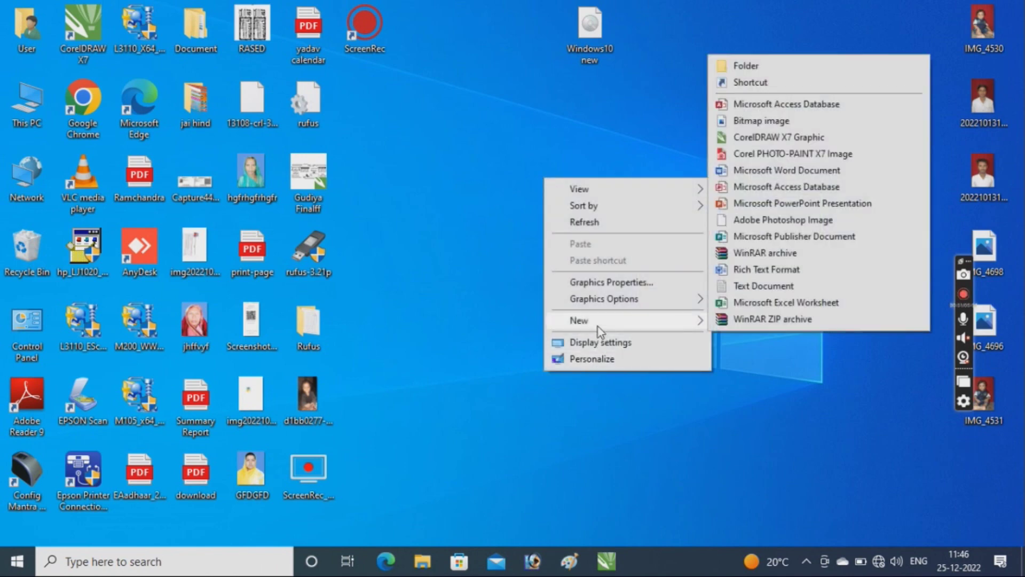
click(775, 172)
key(Return)
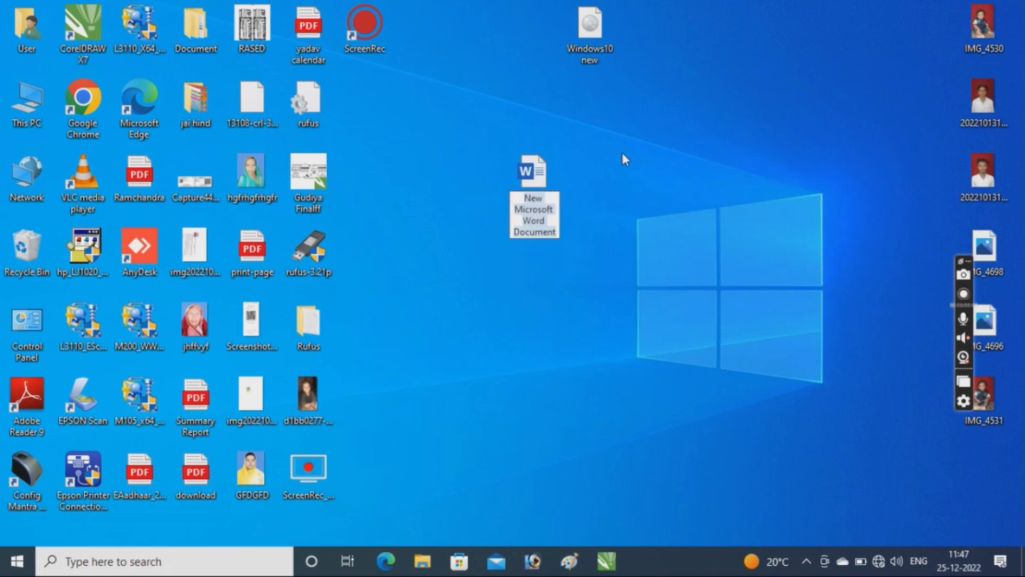
double_click(529, 188)
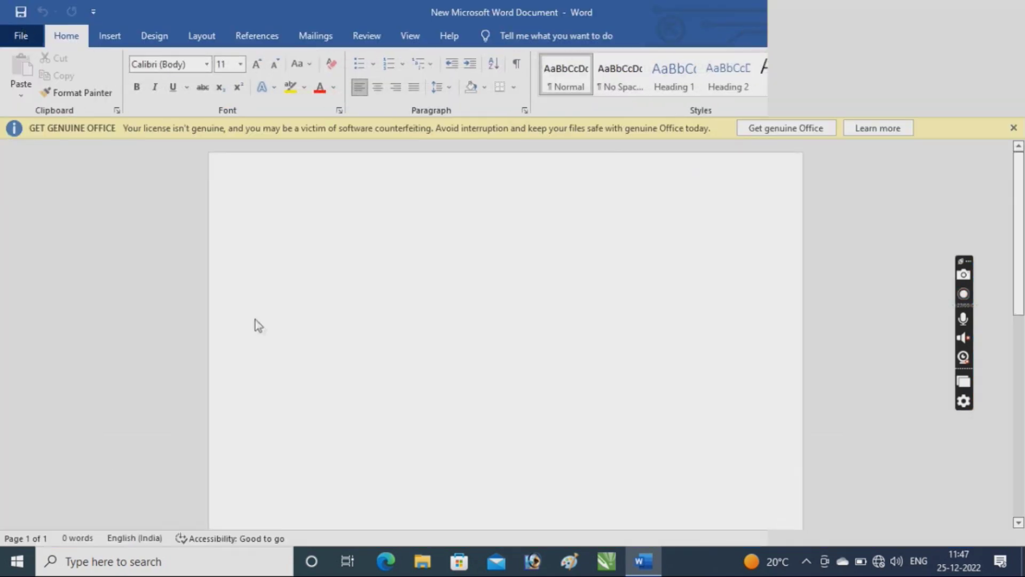
Print the blank document on the EPSON L3110 Series printer on 192.168.1.34
key(alt+f)
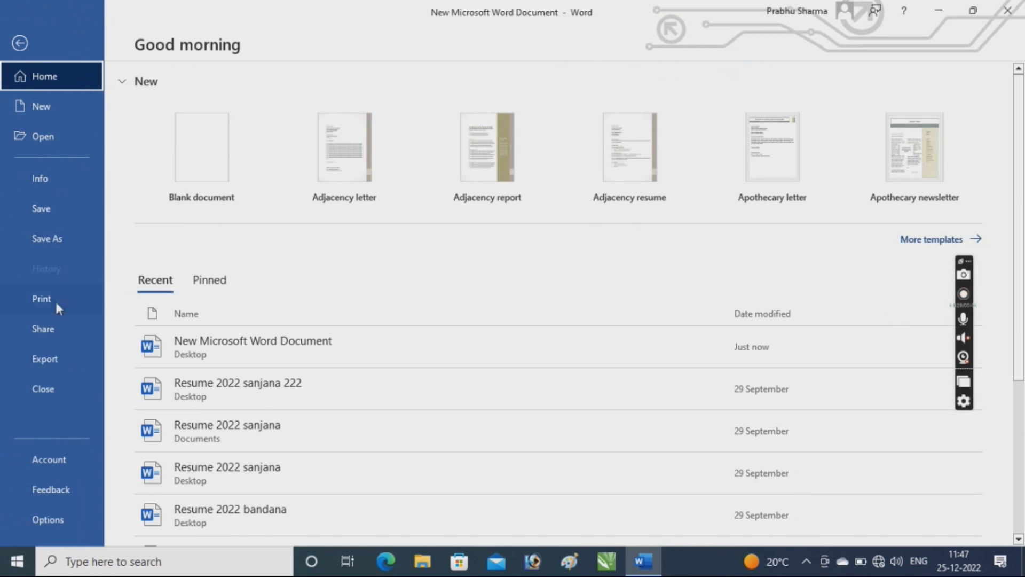
click(57, 303)
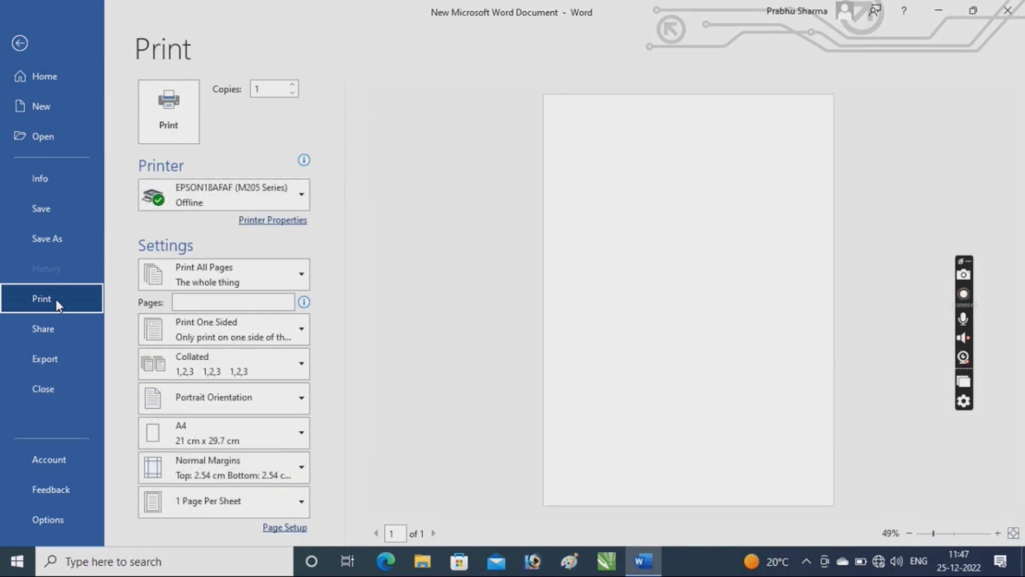
click(292, 196)
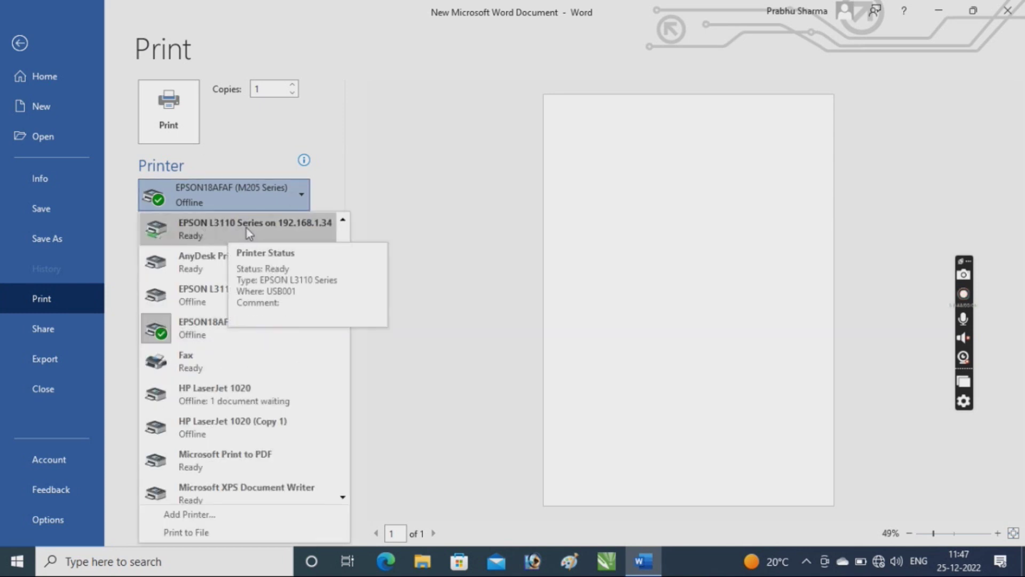
click(193, 233)
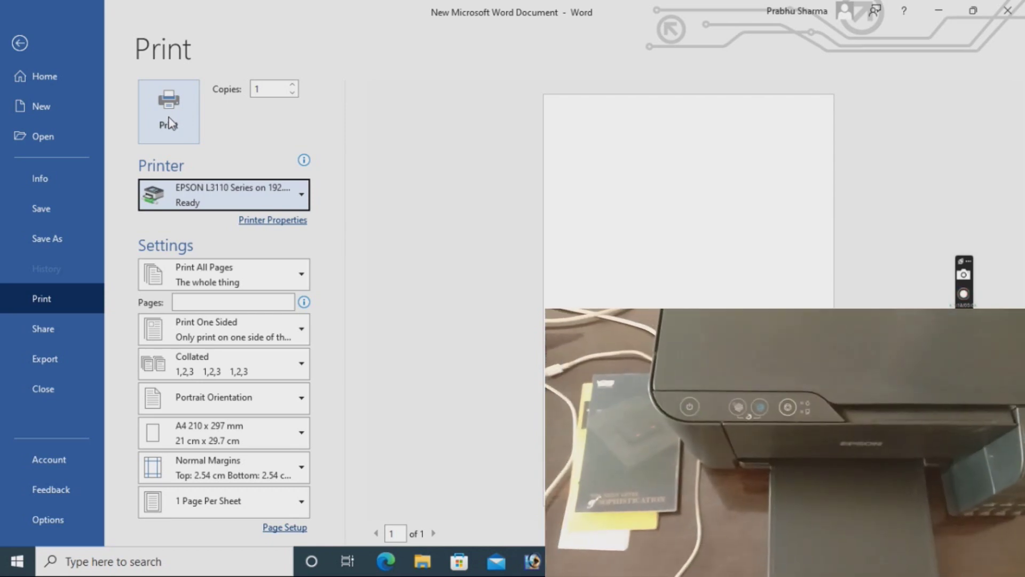
click(169, 116)
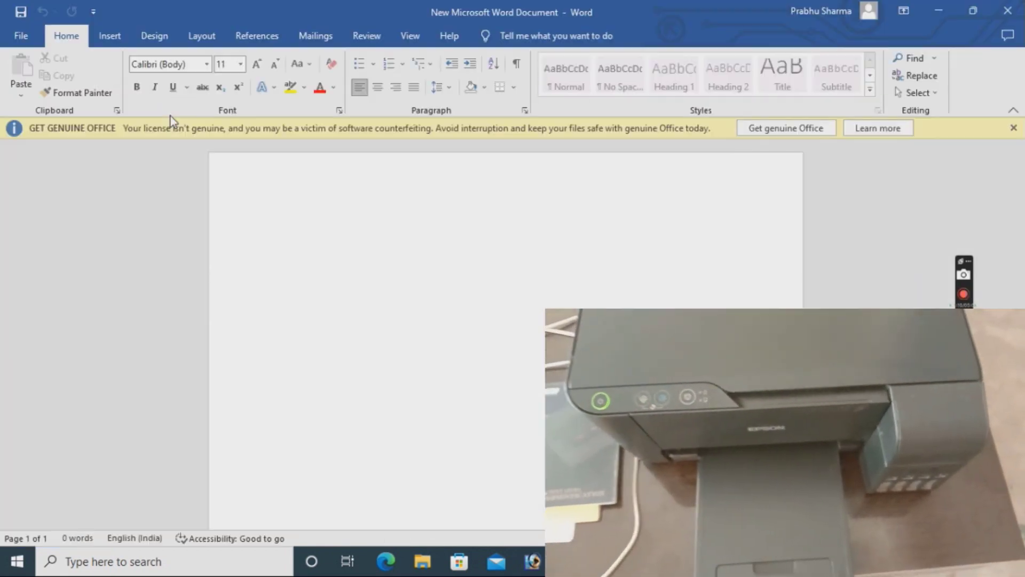